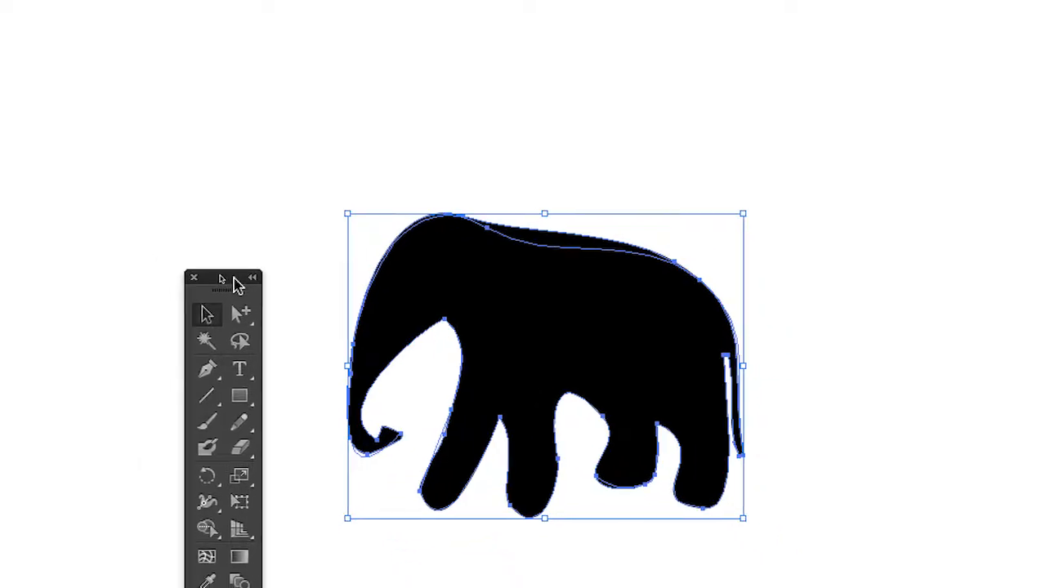
Move the black elephant off the transparent path lying beneath it, using the Group Selection tool.
click(249, 279)
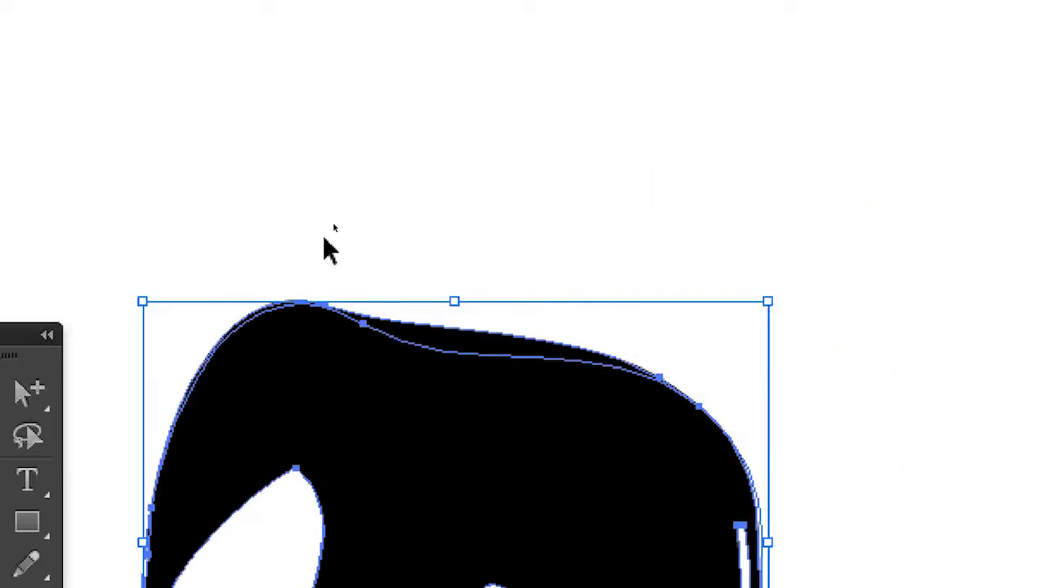
click(546, 119)
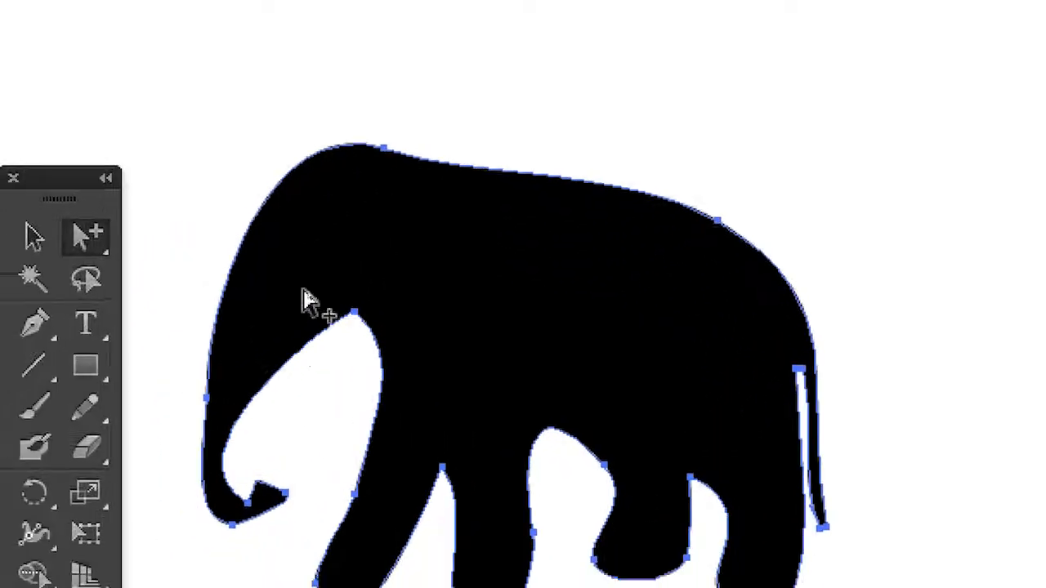
click(255, 452)
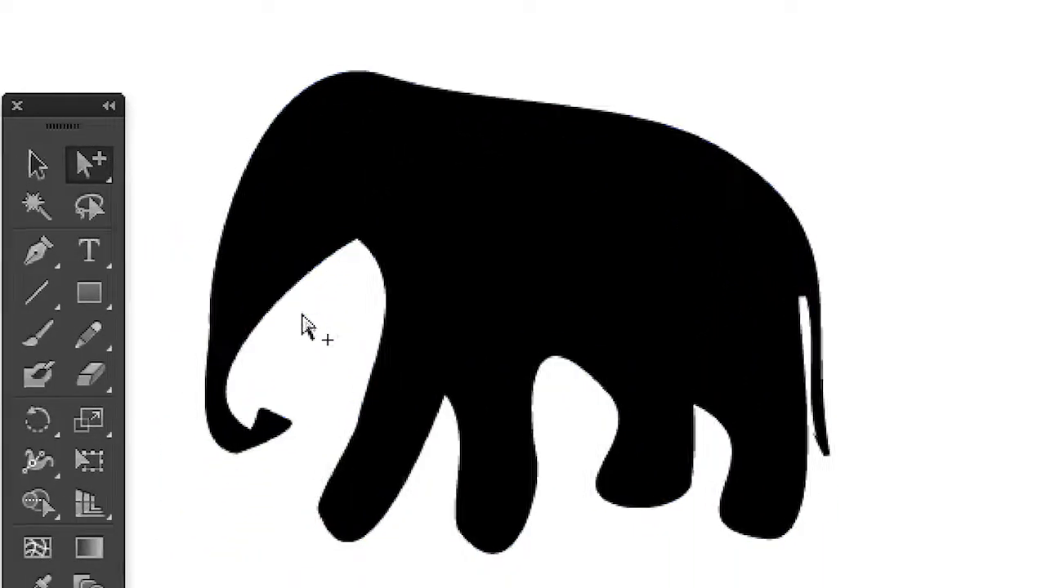
drag(241, 501, 119, 409)
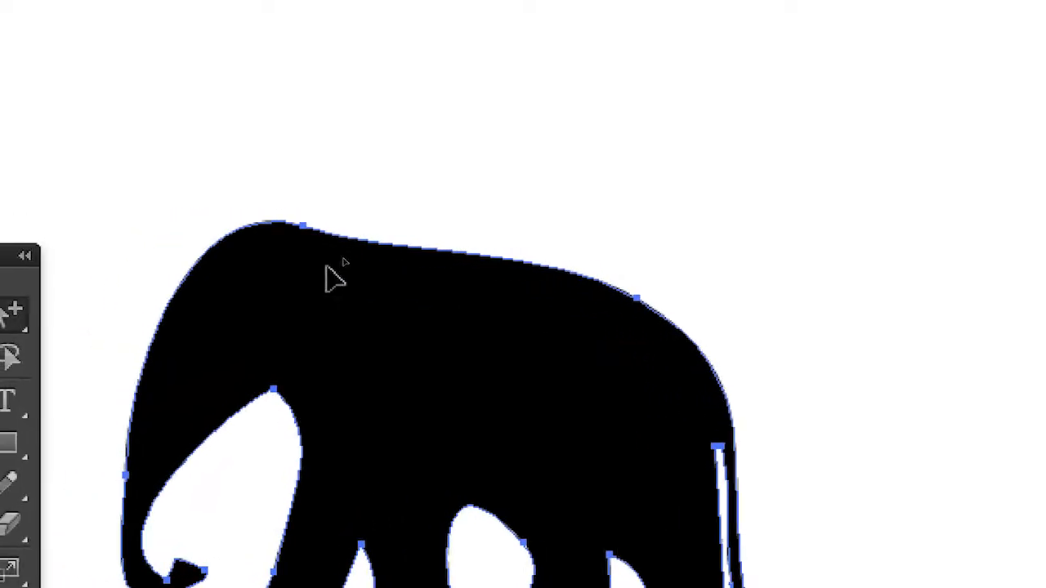
drag(326, 265, 813, 211)
drag(285, 167, 378, 352)
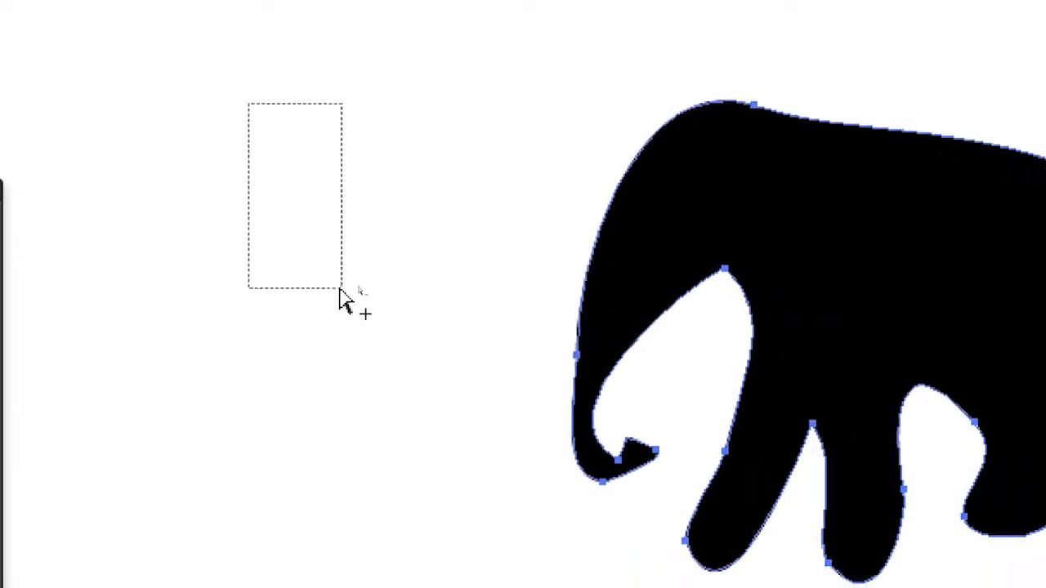
drag(340, 289, 337, 284)
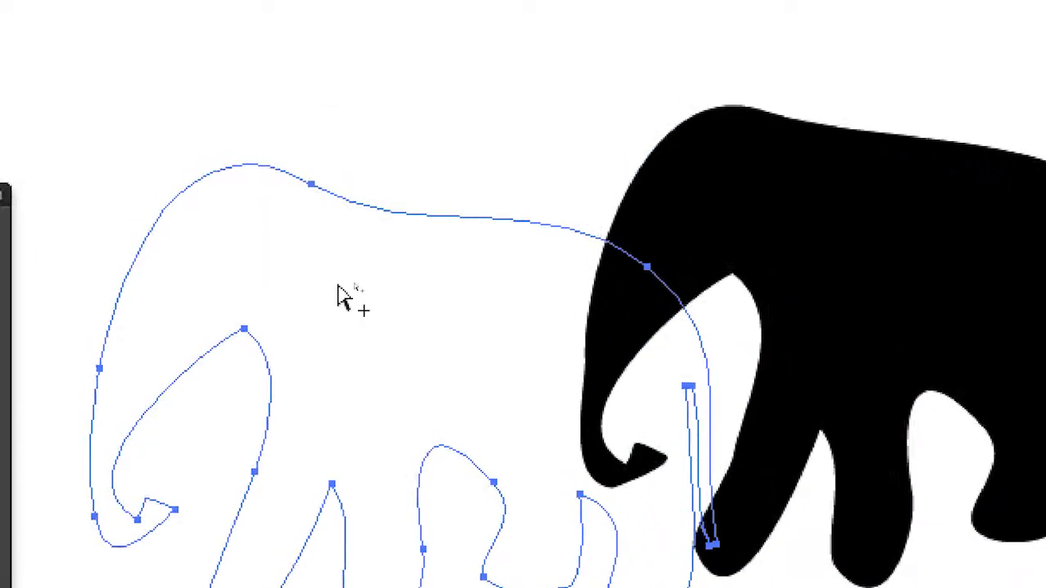
Separate the black elephant further from the transparent elephant path and select the transparent path.
drag(431, 207, 305, 0)
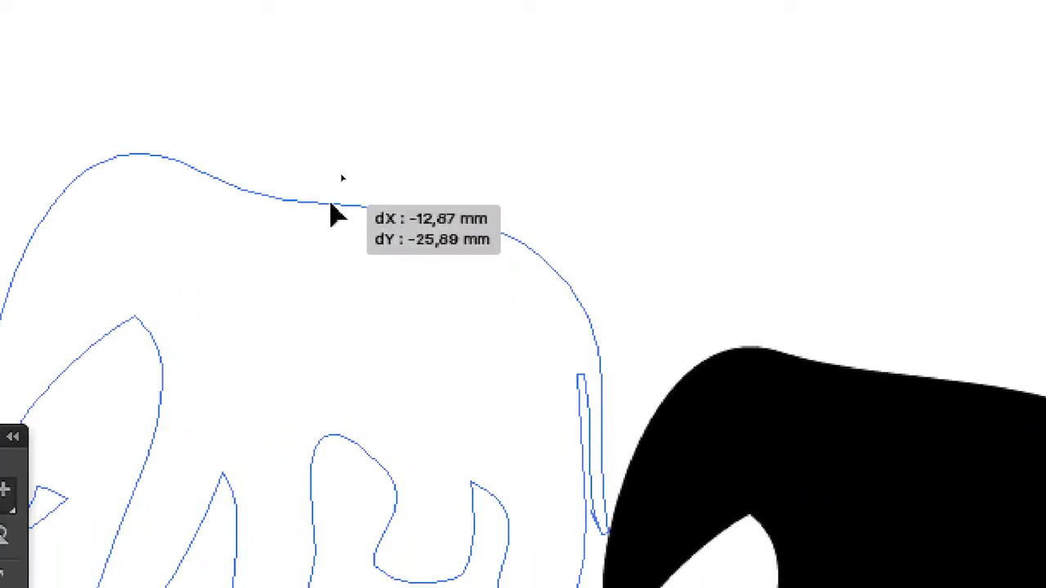
drag(330, 204, 194, 132)
click(700, 437)
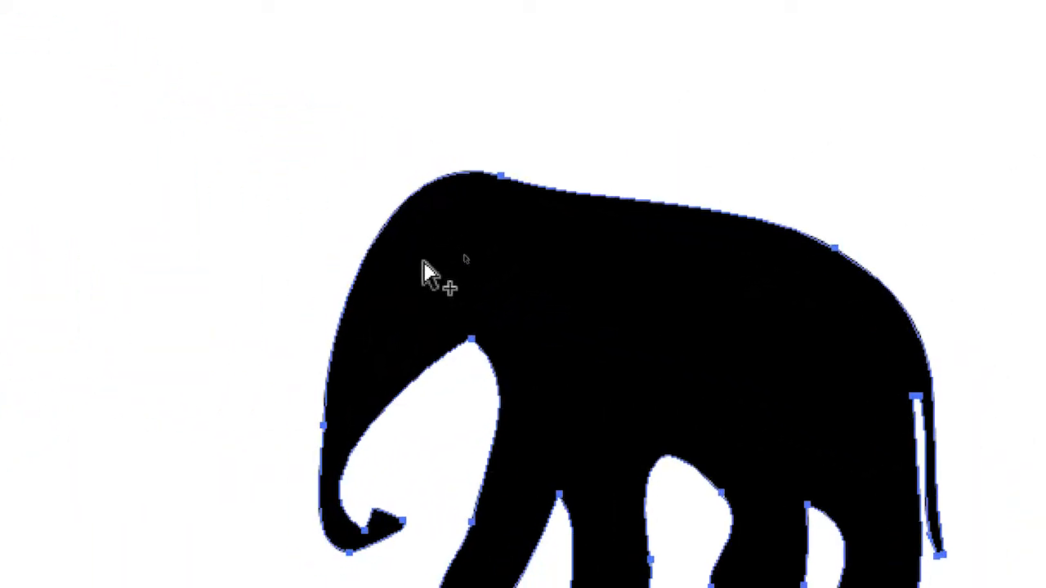
drag(423, 274, 414, 240)
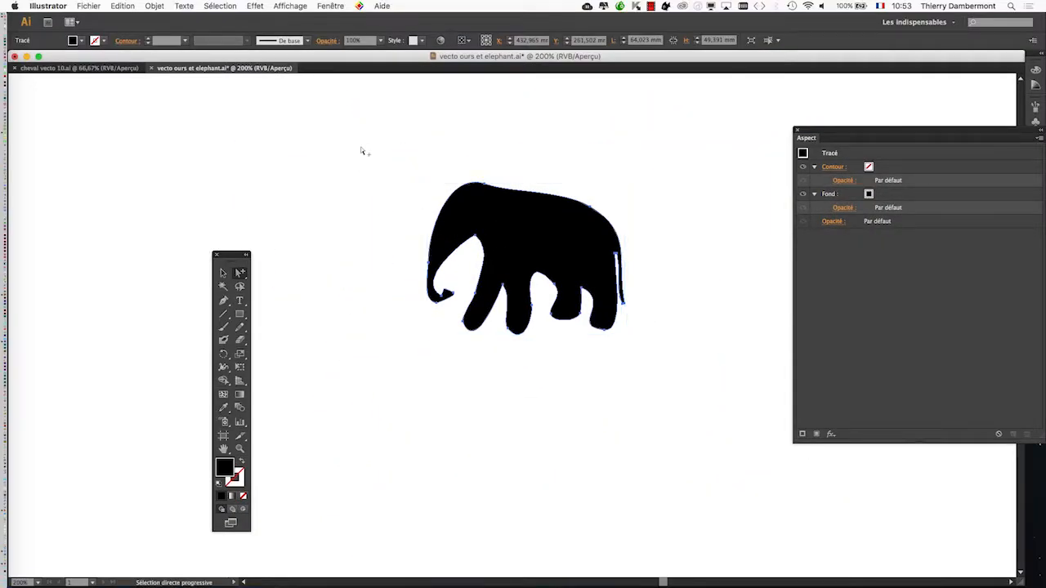
drag(361, 151, 327, 196)
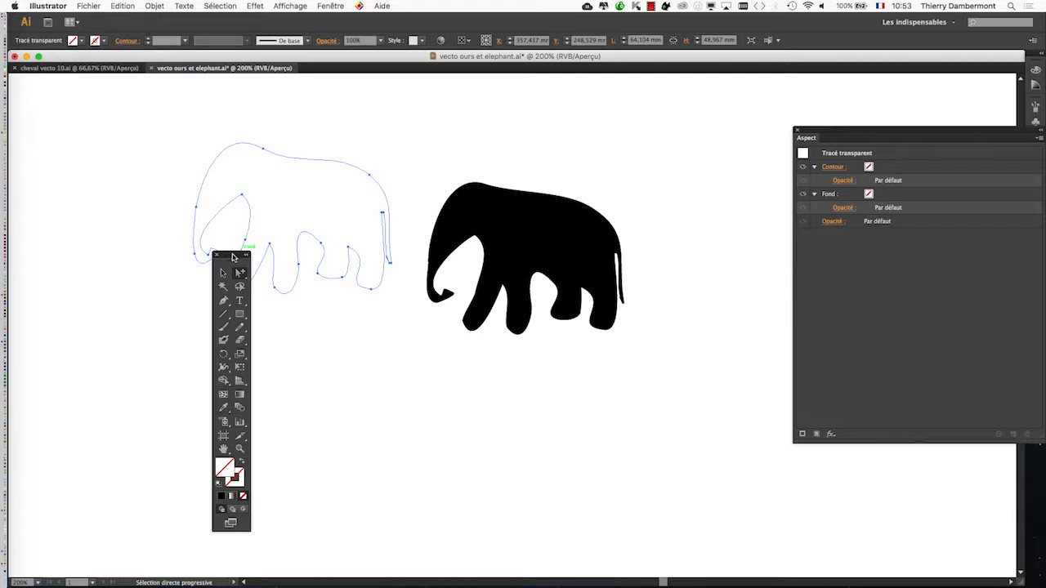
Display the artwork in outline mode to examine both elephant paths.
drag(233, 257, 114, 195)
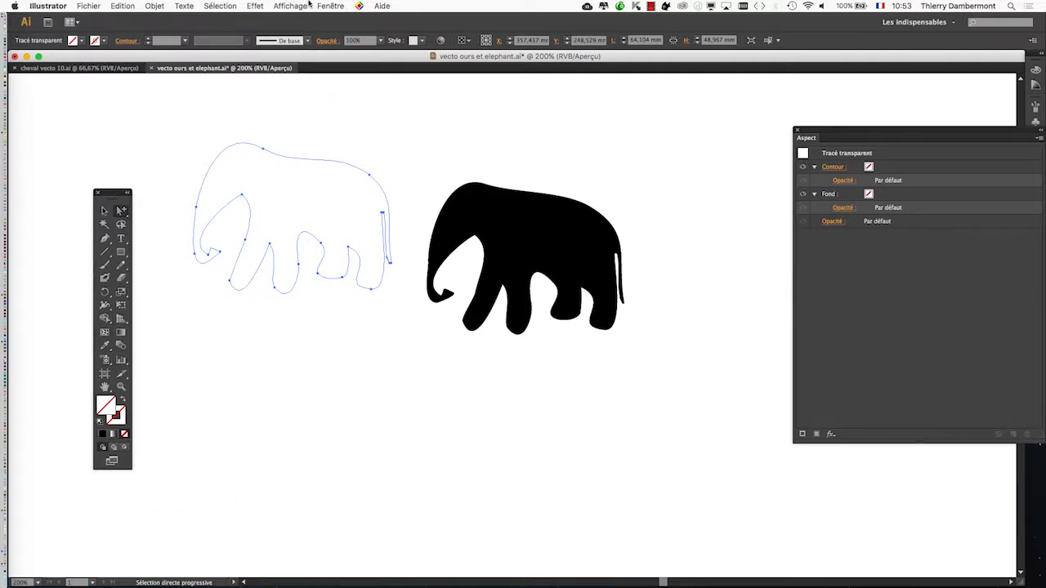
click(277, 5)
click(286, 19)
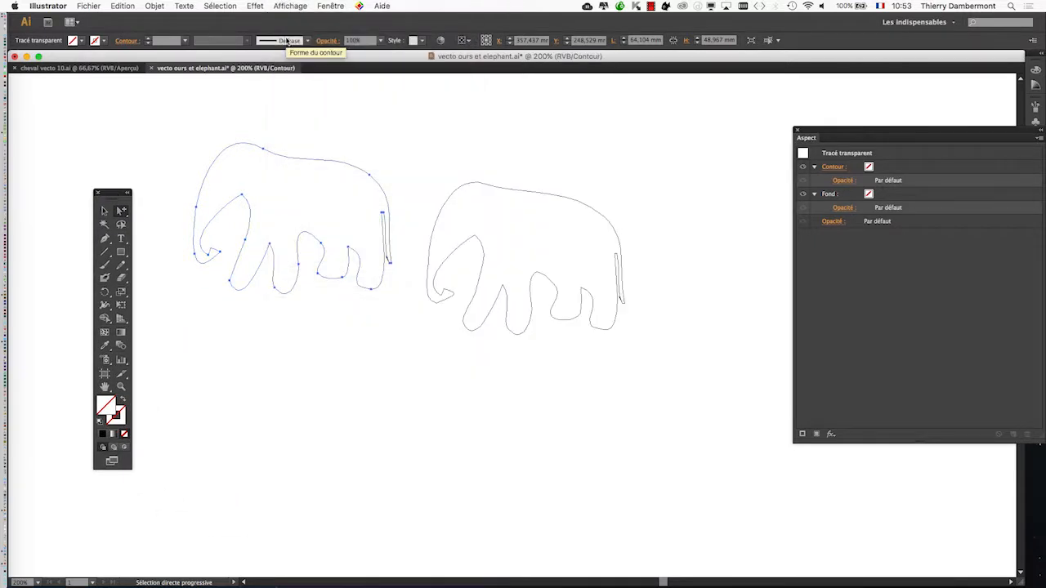
click(287, 6)
click(286, 7)
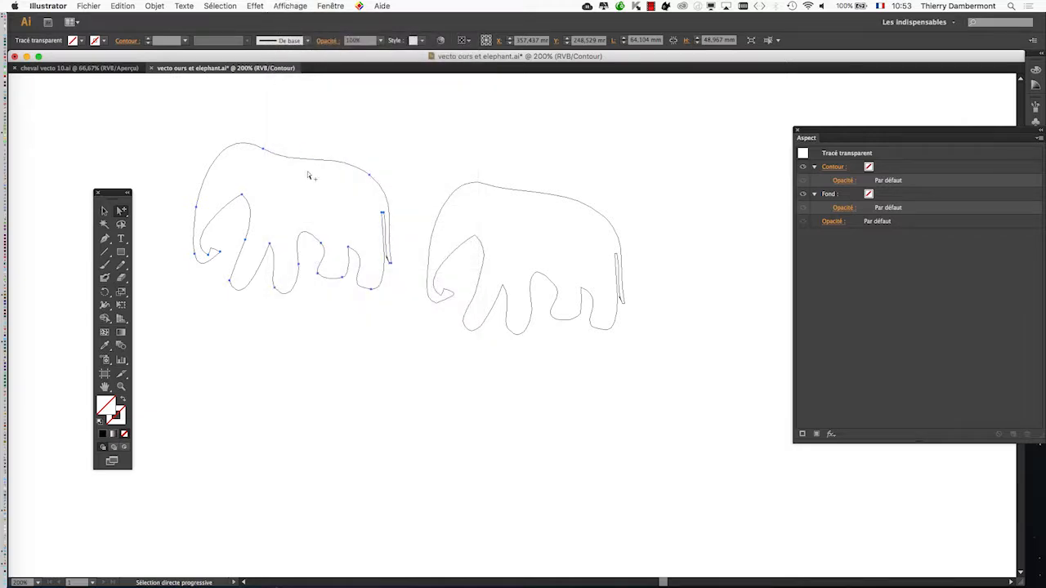
Delete the transparent elephant path and return the artwork to preview mode.
key(v)
drag(310, 163, 319, 230)
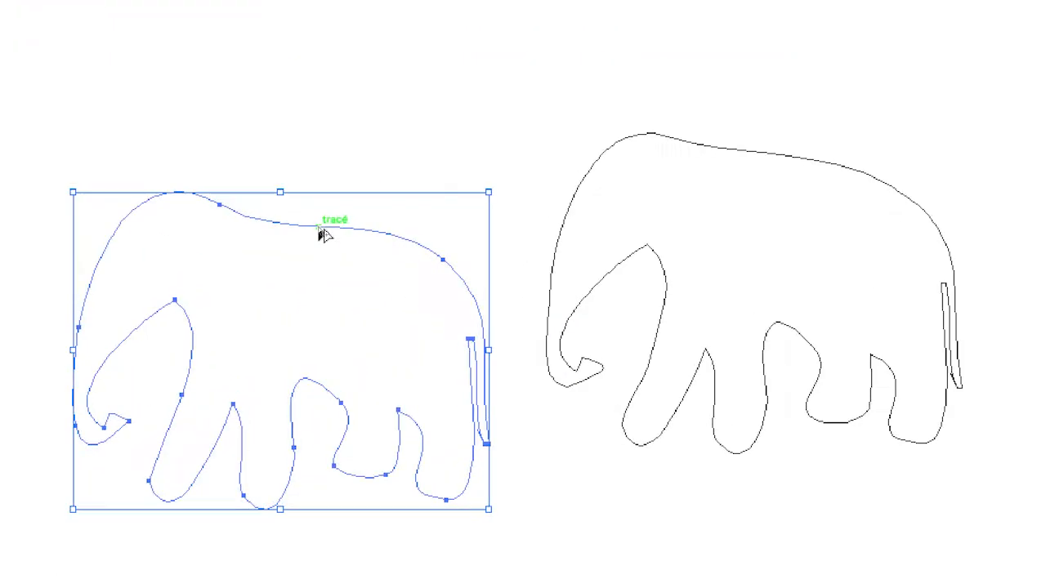
key(Delete)
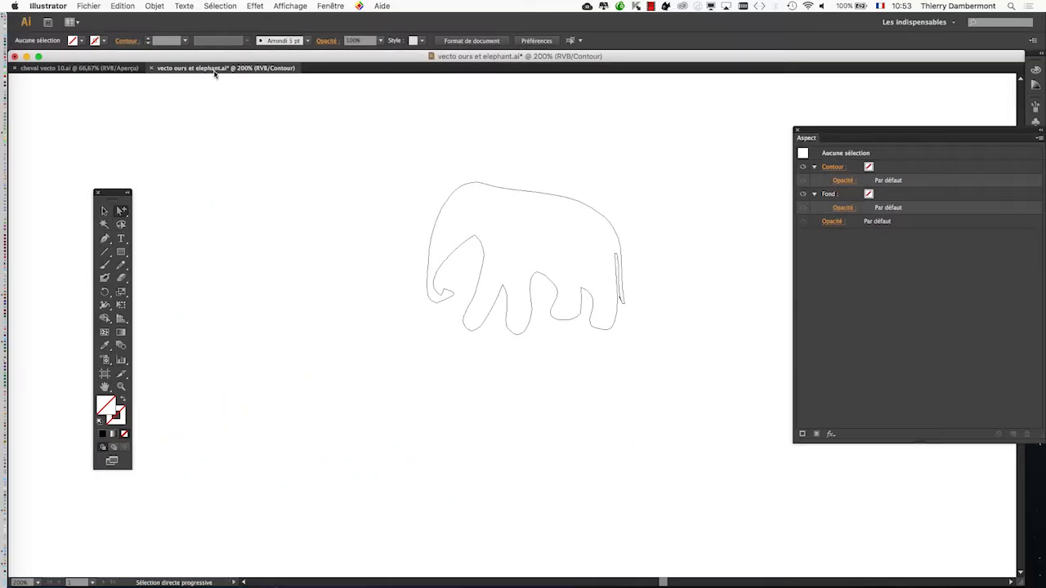
click(290, 6)
click(285, 20)
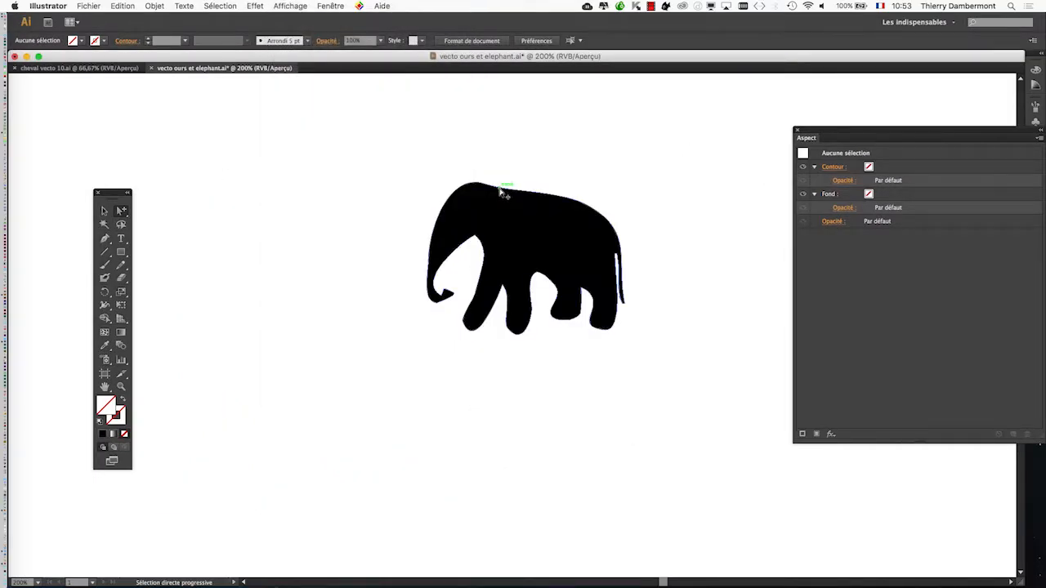
Copy the black elephant into a new A4 landscape document of 297 × 210 mm in RGB mode.
drag(502, 190, 358, 274)
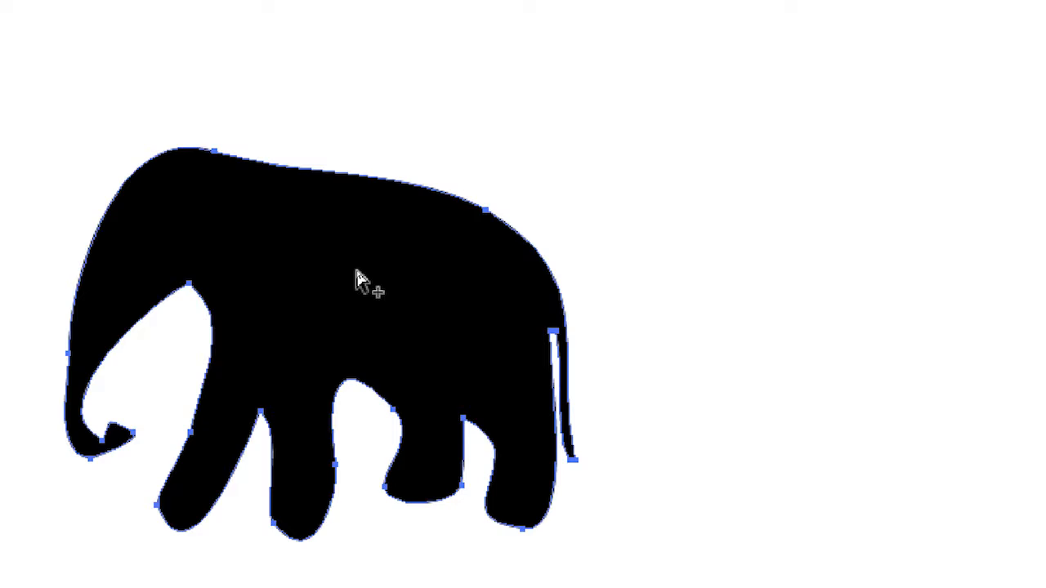
key(v)
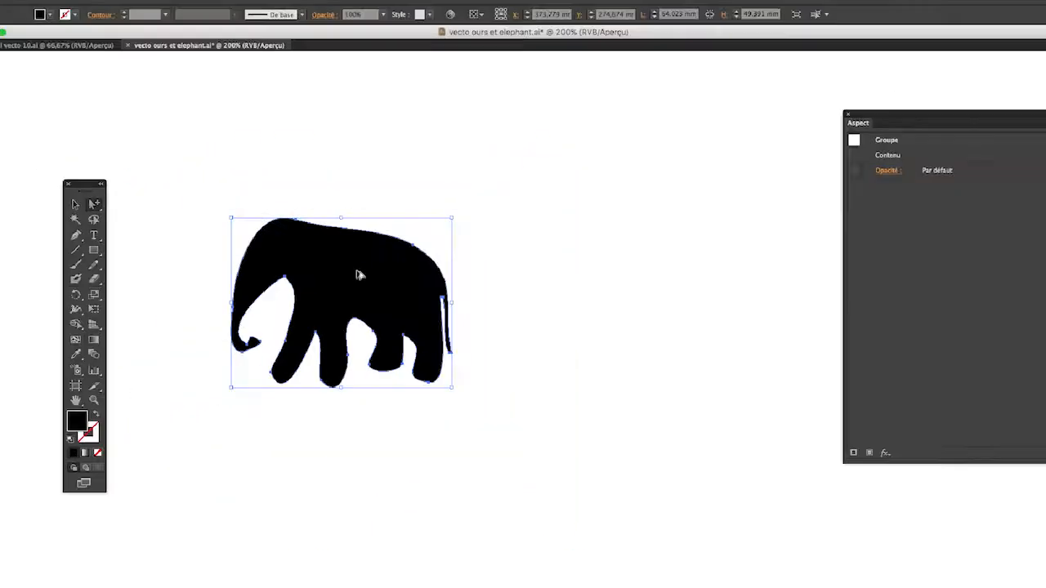
click(88, 5)
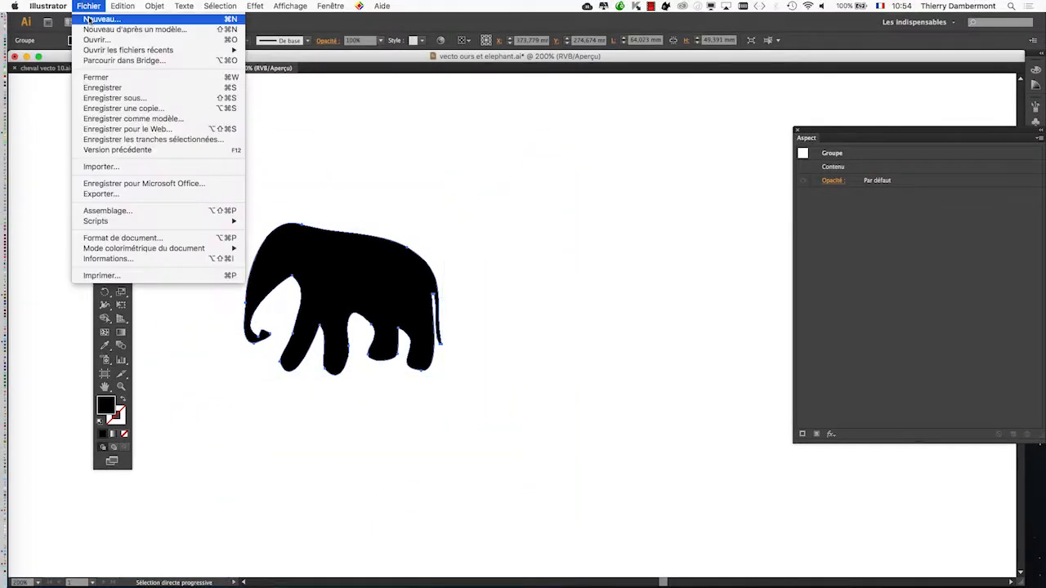
click(94, 20)
click(552, 426)
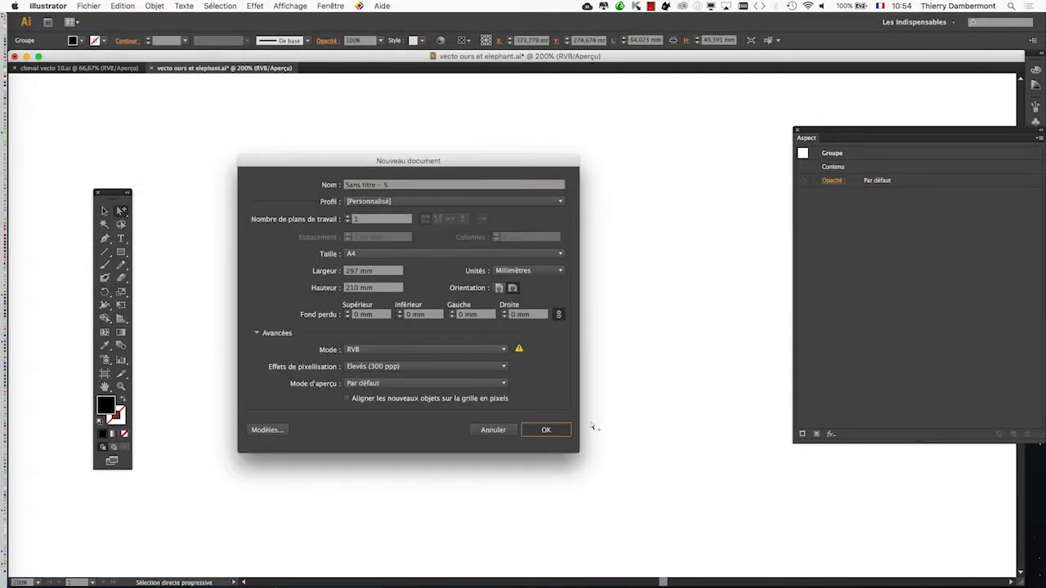
key(super+v)
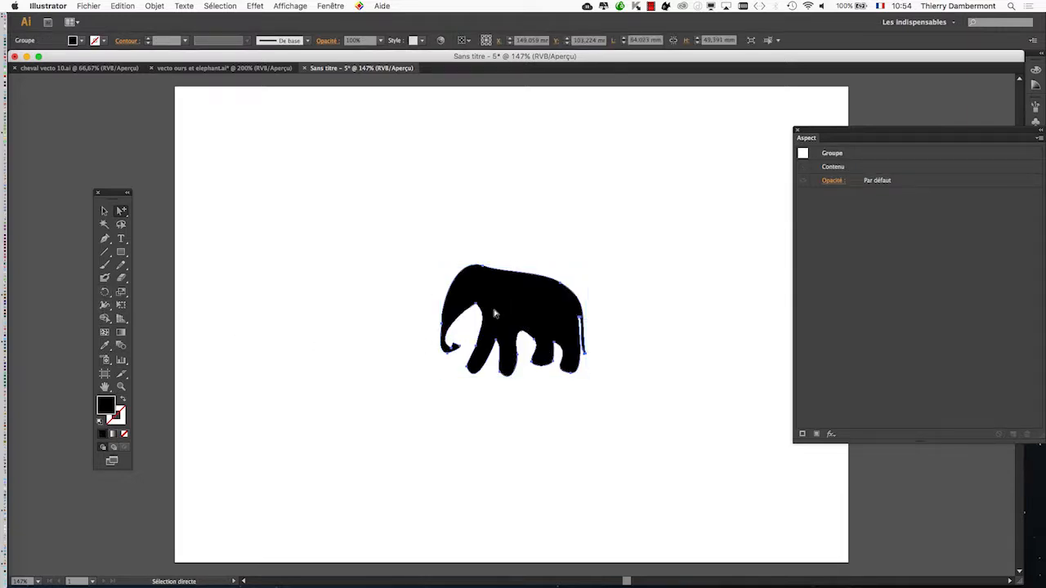
Enlarge the elephant proportionally to about 153 × 118 mm and position it near the centre of the artboard.
scroll(493, 312, up, 2)
drag(547, 313, 406, 308)
scroll(409, 312, down, 2)
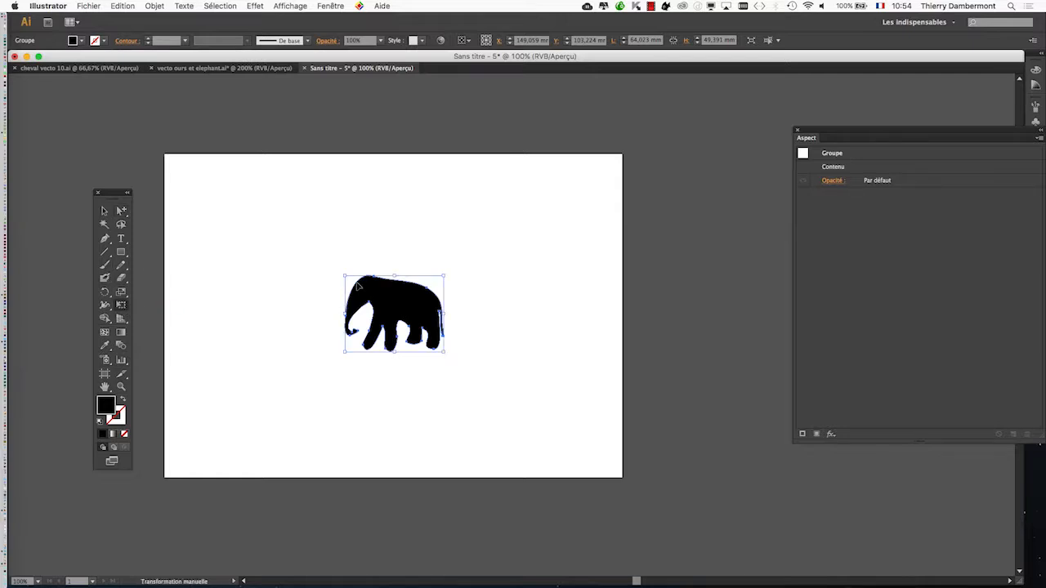
drag(341, 275, 276, 222)
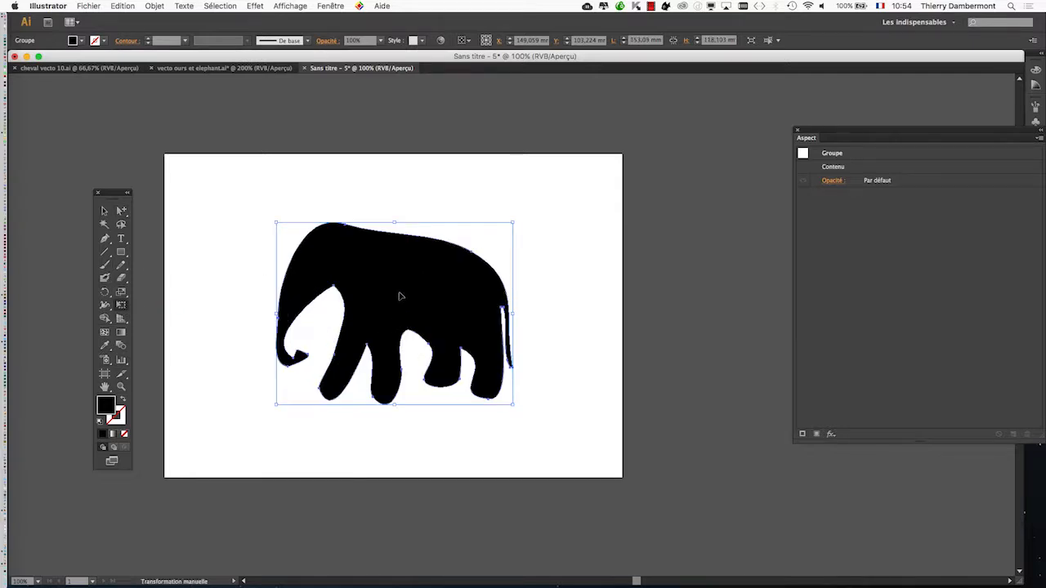
mouse_move(400, 296)
mouse_down()
mouse_move(368, 290)
mouse_move(390, 290)
mouse_up()
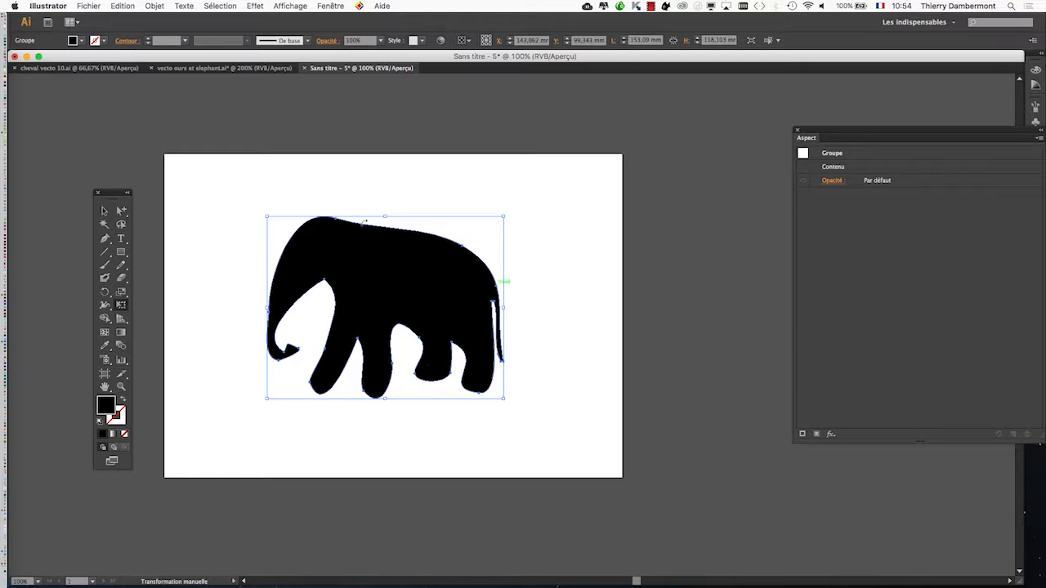
click(211, 252)
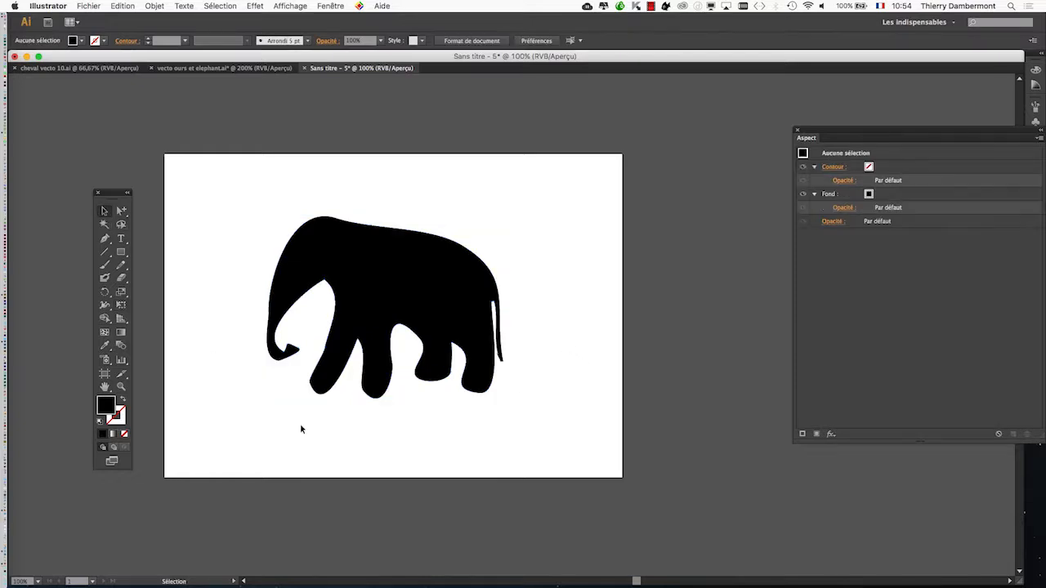
Save the document in Adobe Illustrator format as "elephant avec contours.ai".
click(420, 282)
click(88, 6)
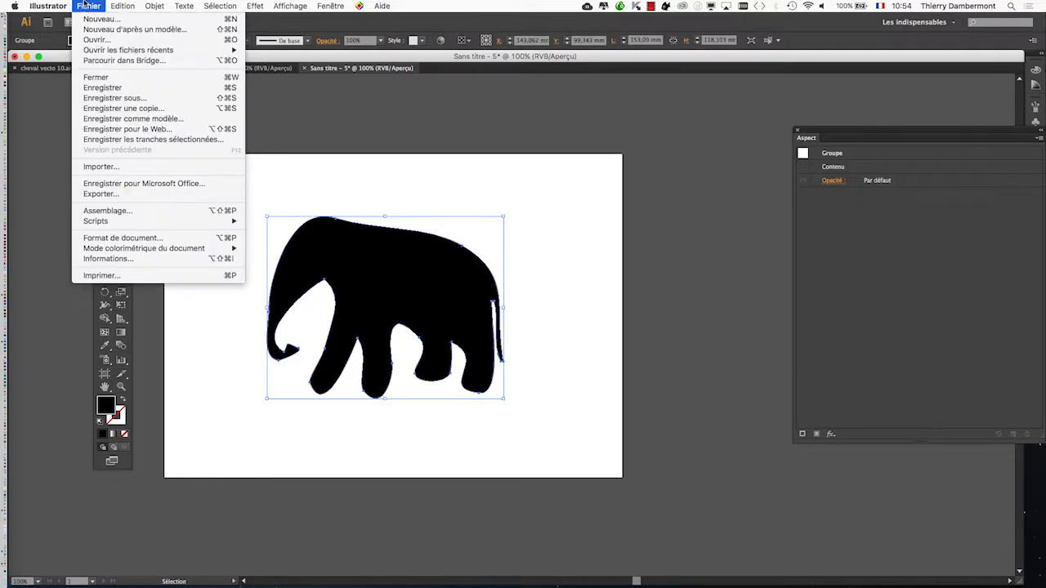
click(120, 101)
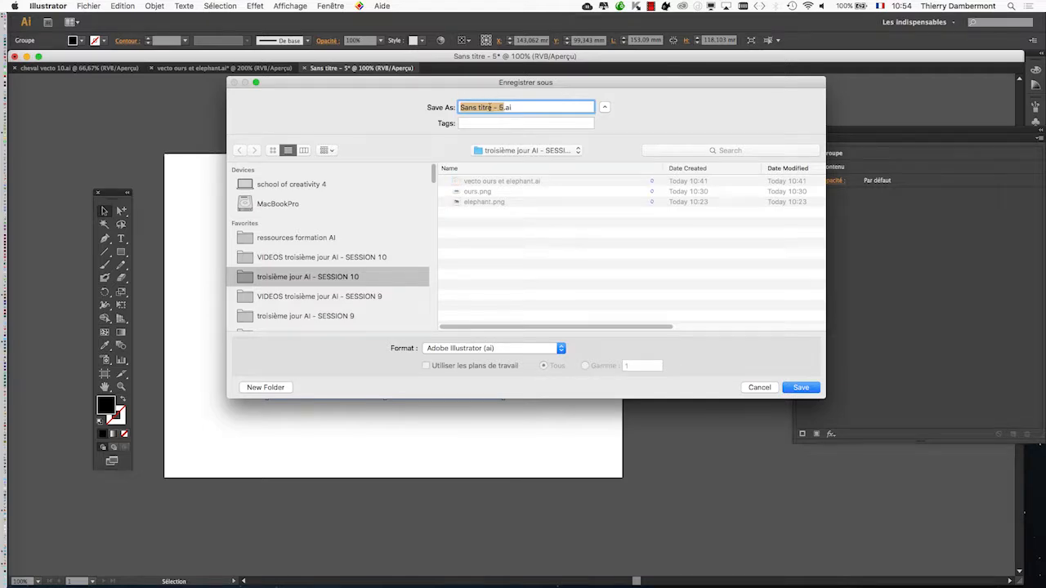
text(elephant avec contours)
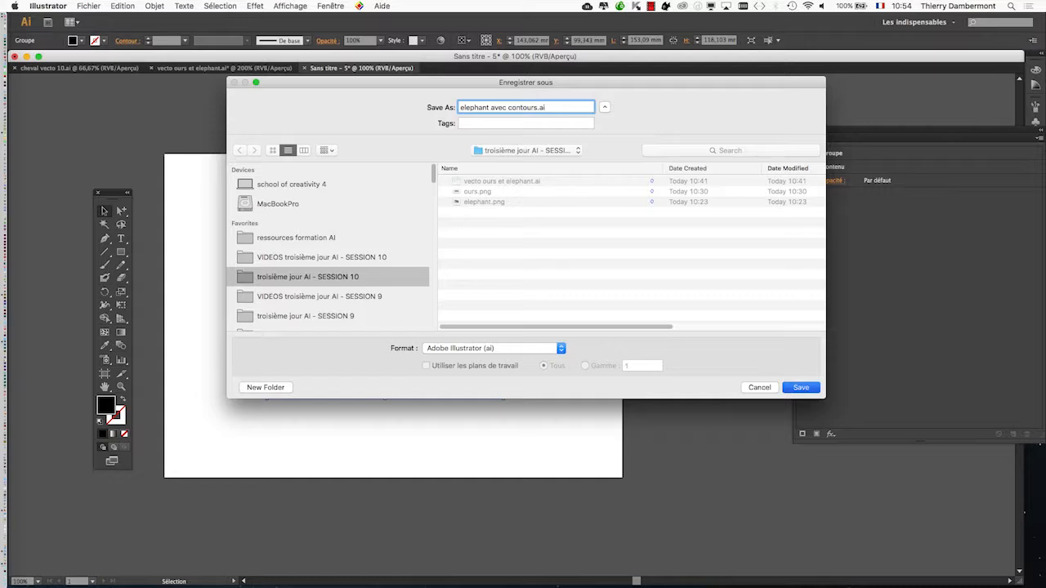
key(Return)
key(Return)
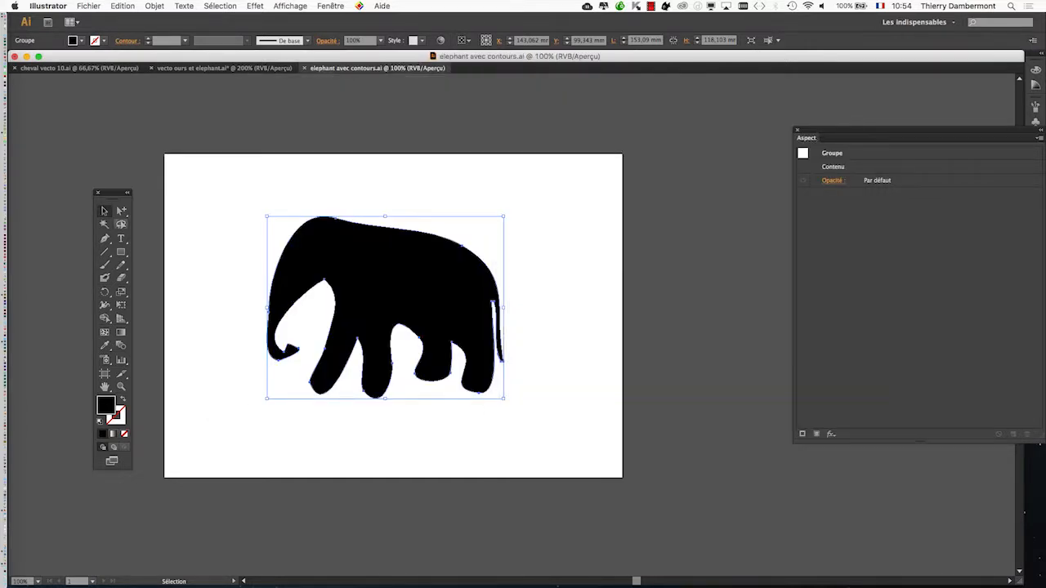
Select the elephant group and place a smaller Appearance panel beside it.
click(188, 201)
click(372, 233)
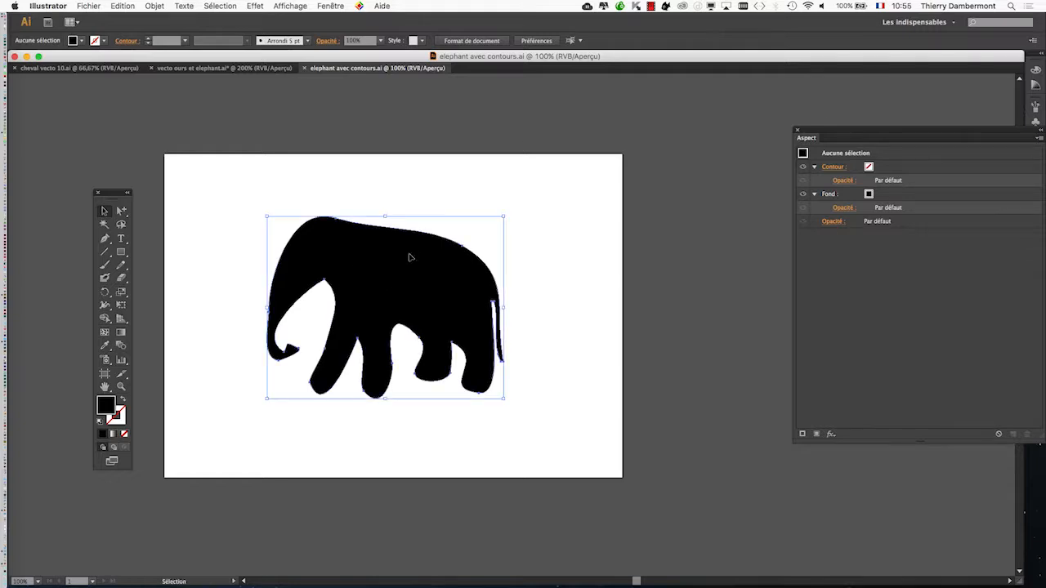
drag(830, 133, 597, 147)
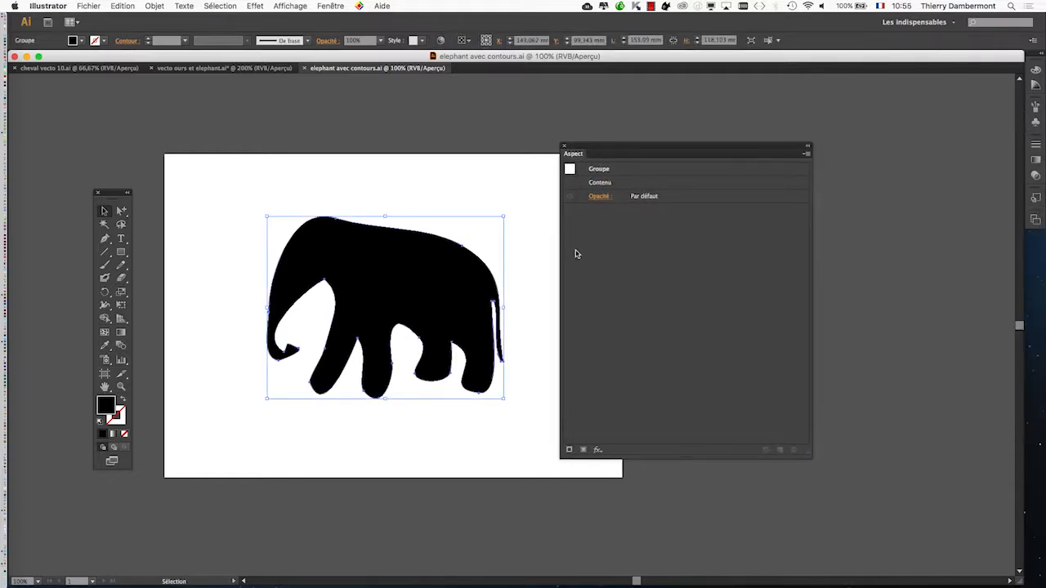
drag(807, 450, 776, 296)
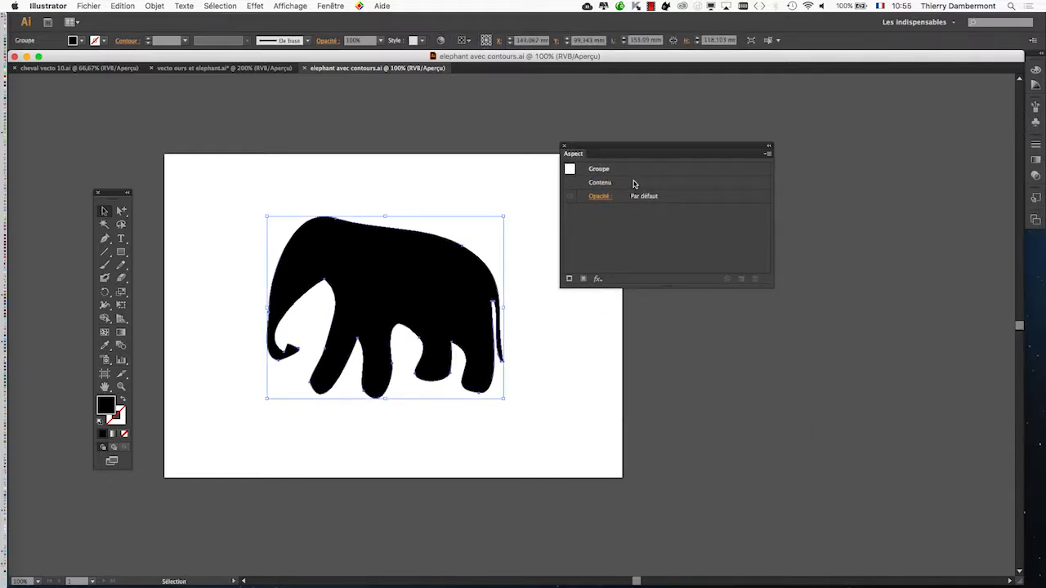
Ungroup the elephant so that it is a single path.
double_click(634, 183)
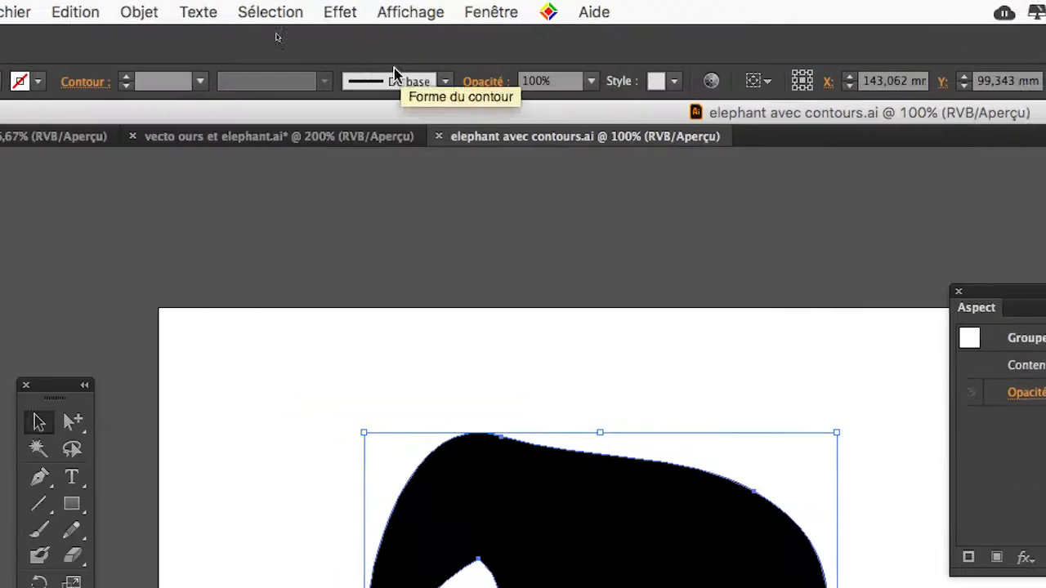
click(189, 9)
click(332, 112)
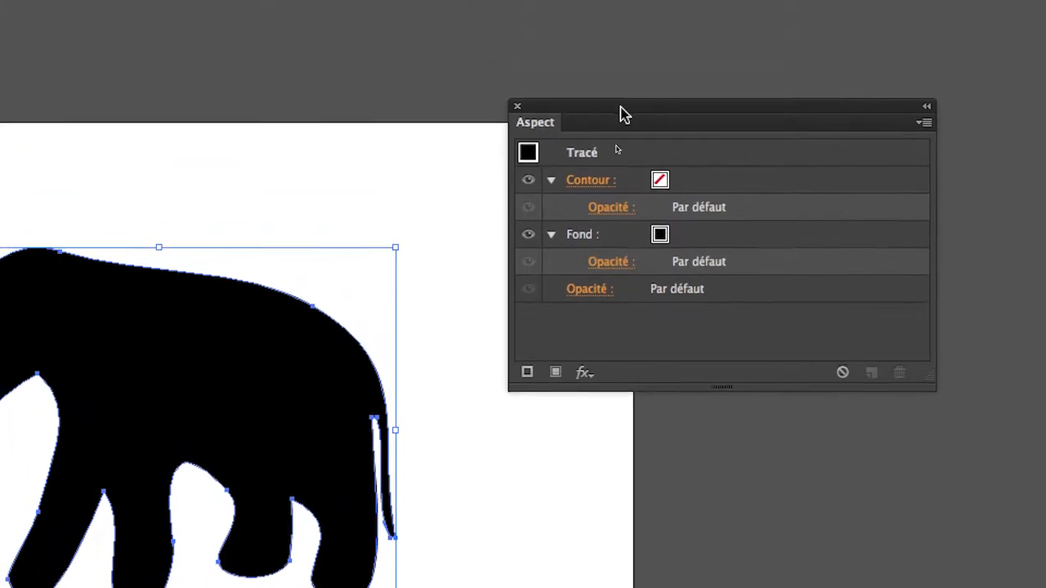
Reposition the Appearance panel close to the elephant, keeping the elephant path selected.
drag(647, 36, 606, 172)
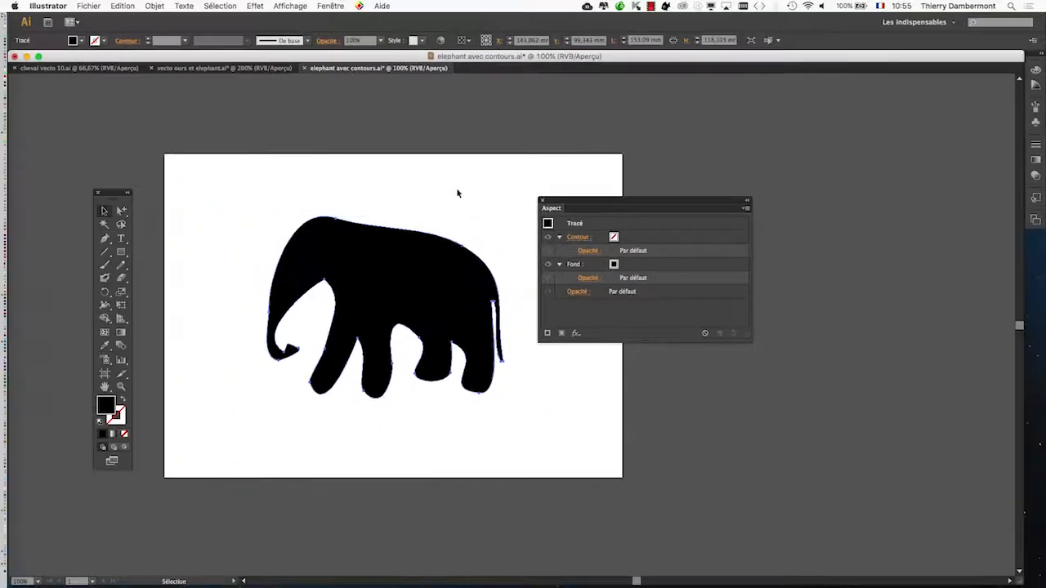
drag(554, 201, 558, 170)
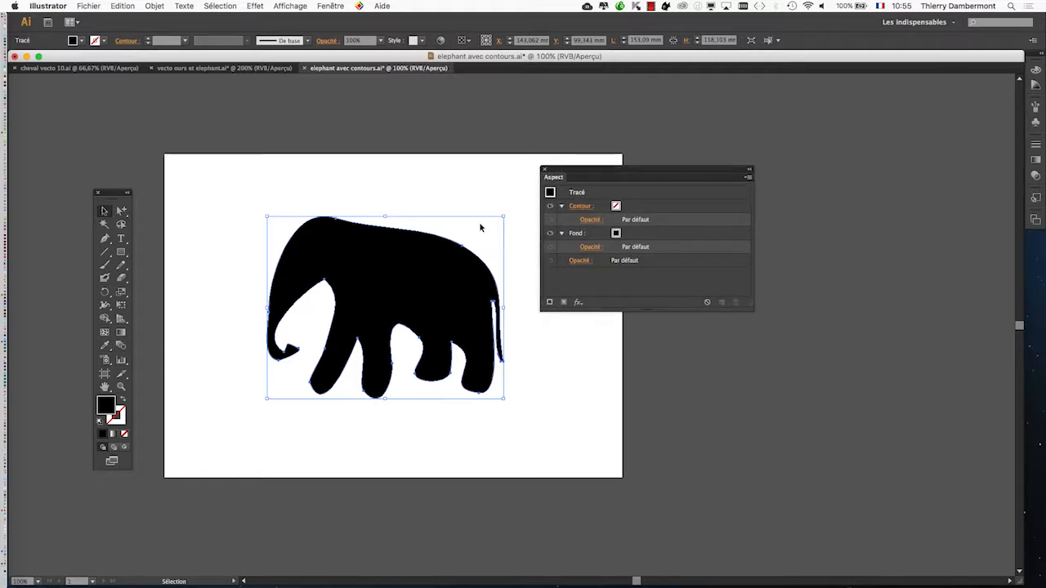
click(443, 236)
click(449, 245)
Save the changes to the elephant document and deselect everything.
click(88, 5)
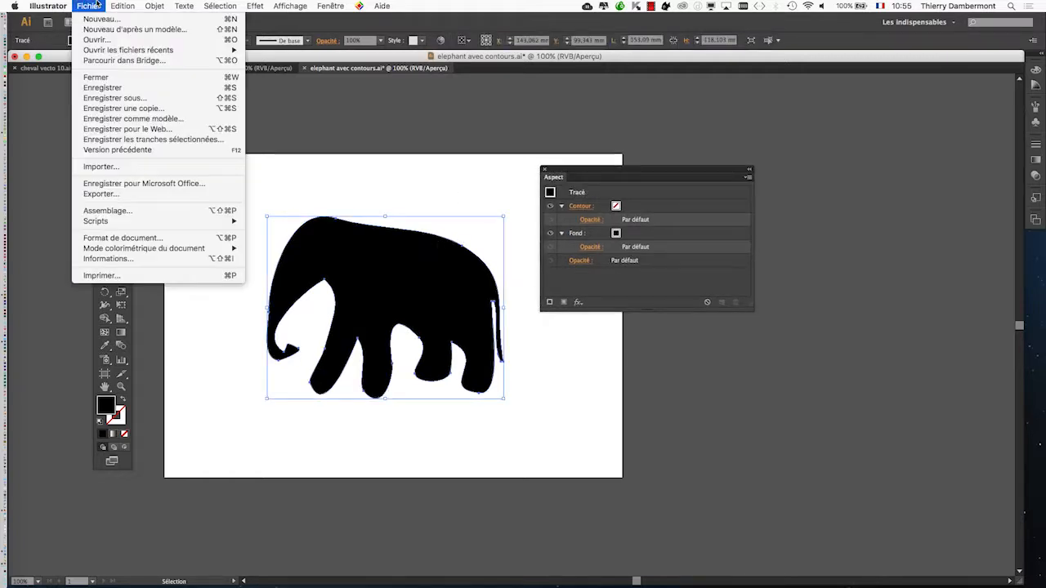
click(110, 87)
key(super+shift+a)
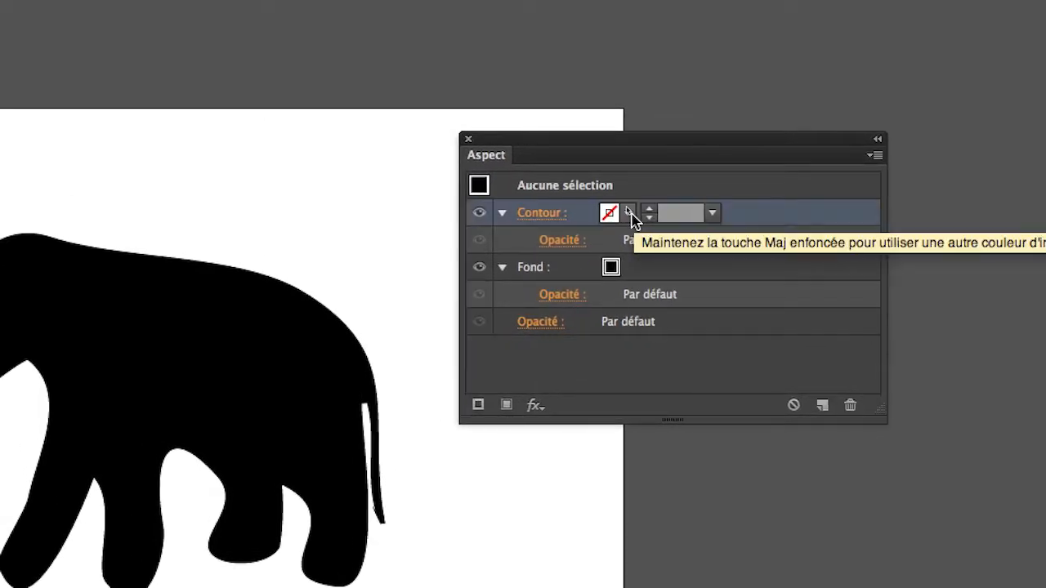
click(625, 206)
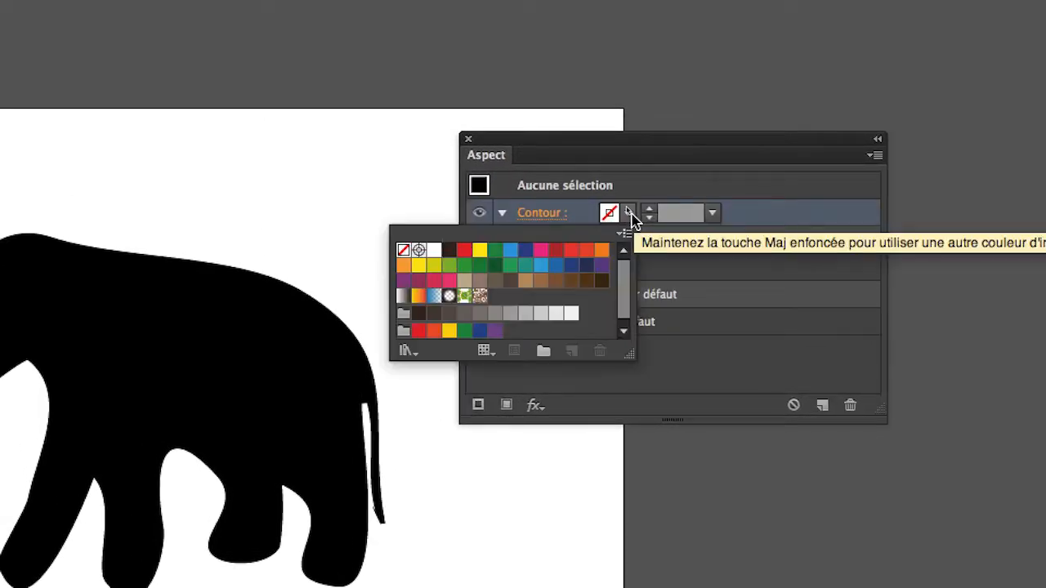
click(463, 250)
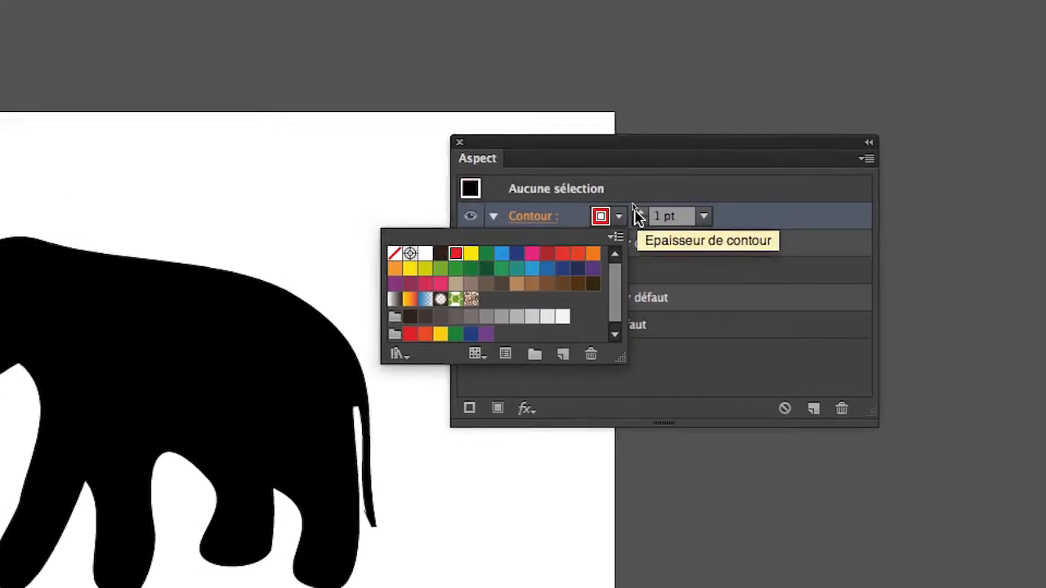
click(636, 212)
click(636, 211)
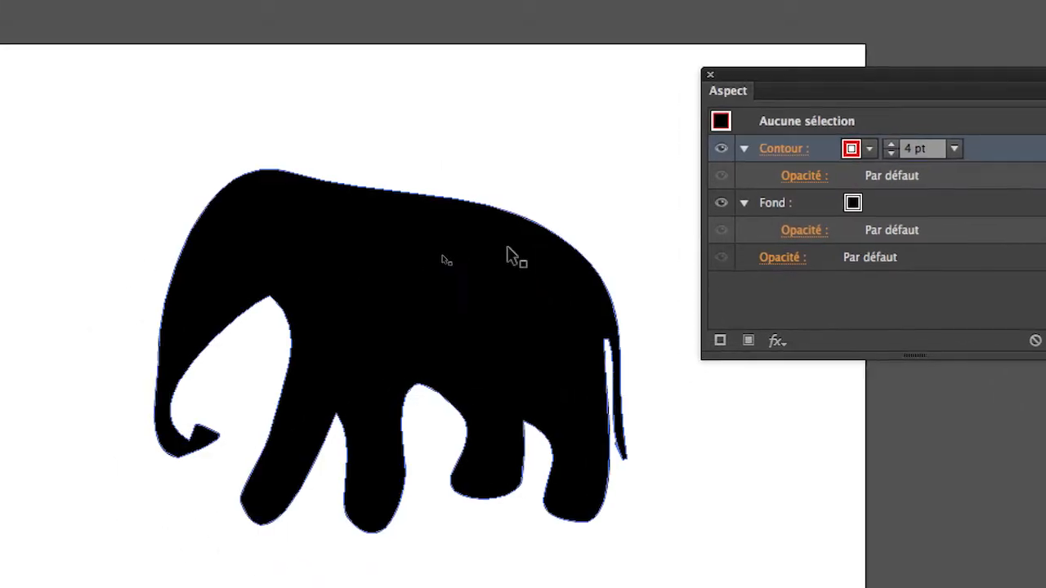
click(255, 317)
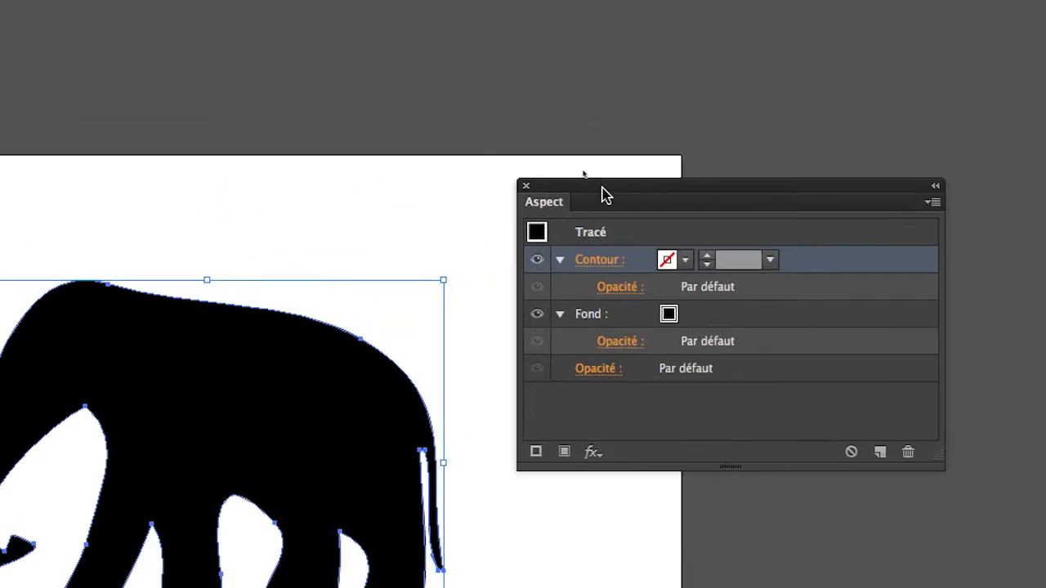
drag(602, 188, 570, 277)
click(450, 248)
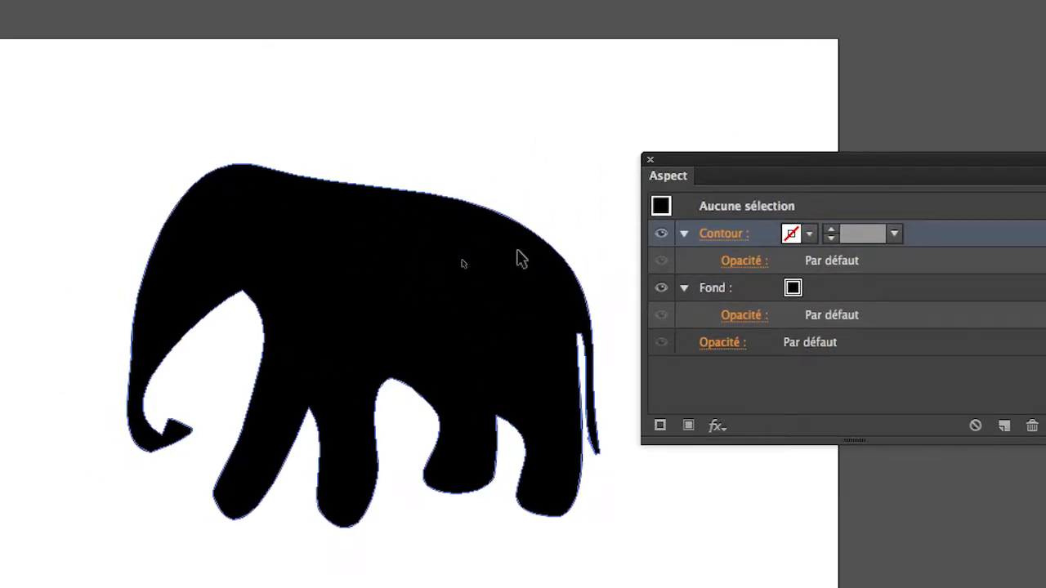
Select the elephant path and set its contour color to red (Rouge CMJN) in the appearance attributes.
click(319, 280)
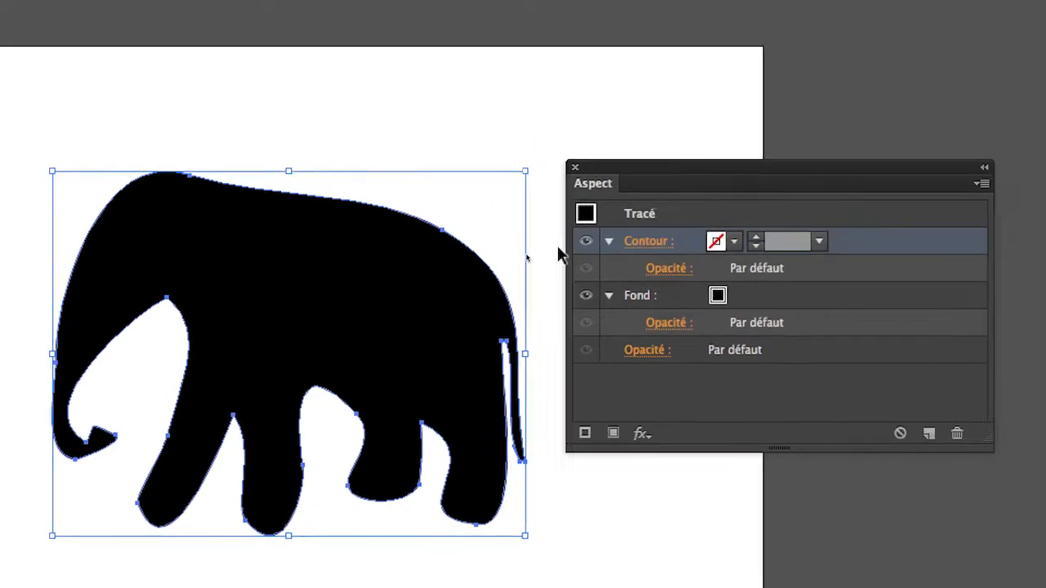
click(808, 233)
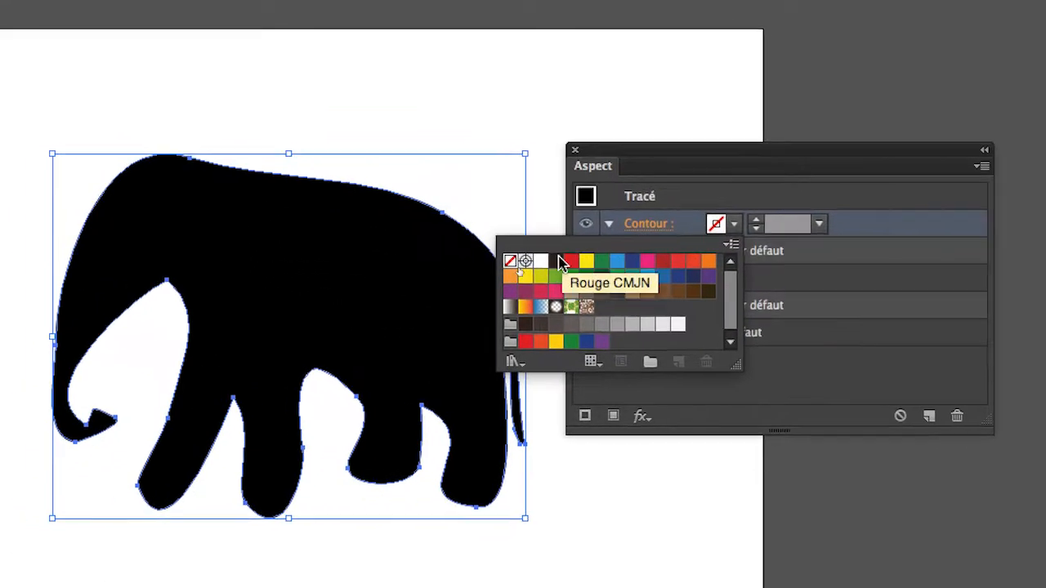
click(457, 281)
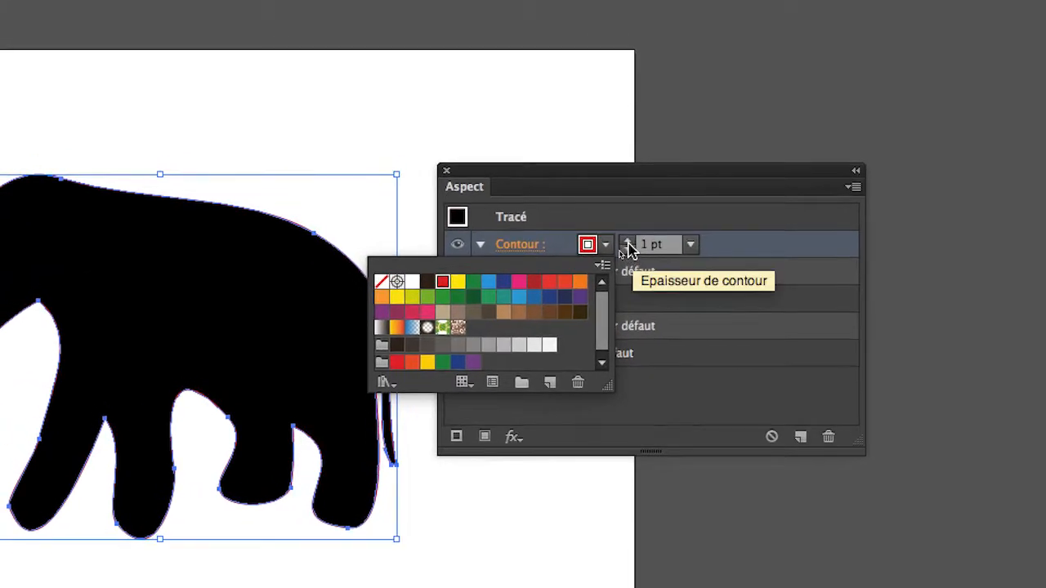
Adjust the red contour's weight until it is 5 pt.
click(623, 233)
click(622, 234)
click(622, 234)
click(627, 243)
click(626, 243)
click(626, 243)
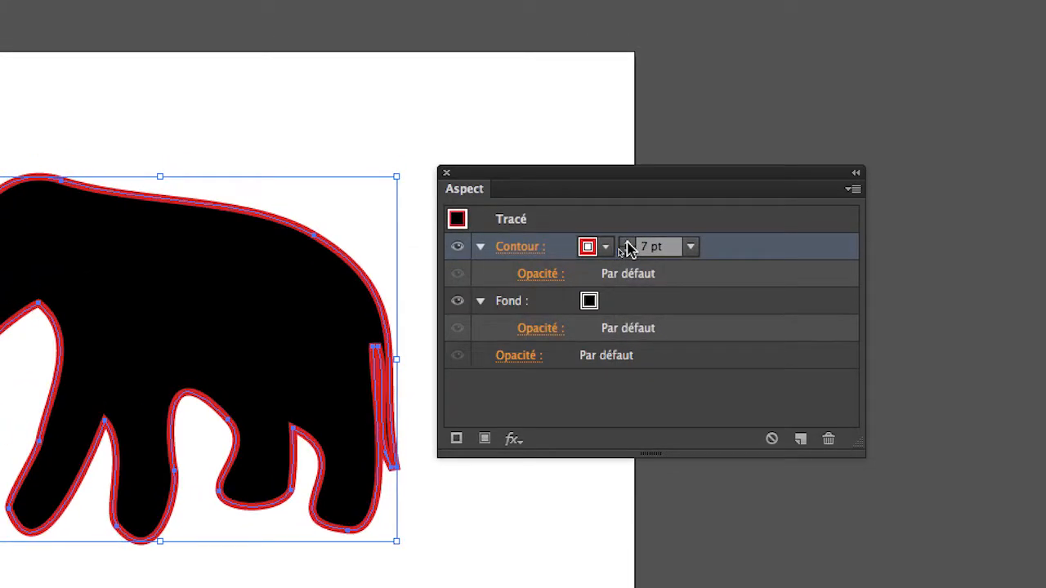
click(627, 243)
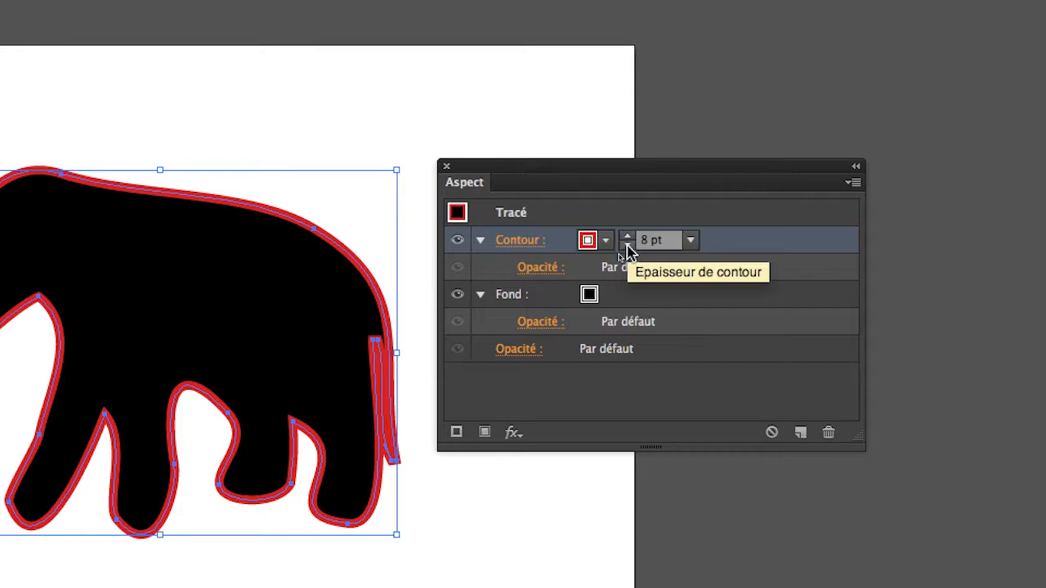
click(627, 250)
click(626, 250)
click(627, 250)
Reposition the Appearance panel clear of the elephant, beyond the artboard's edge, keeping the path's red contour attribute active.
drag(591, 220, 707, 215)
click(395, 171)
click(494, 249)
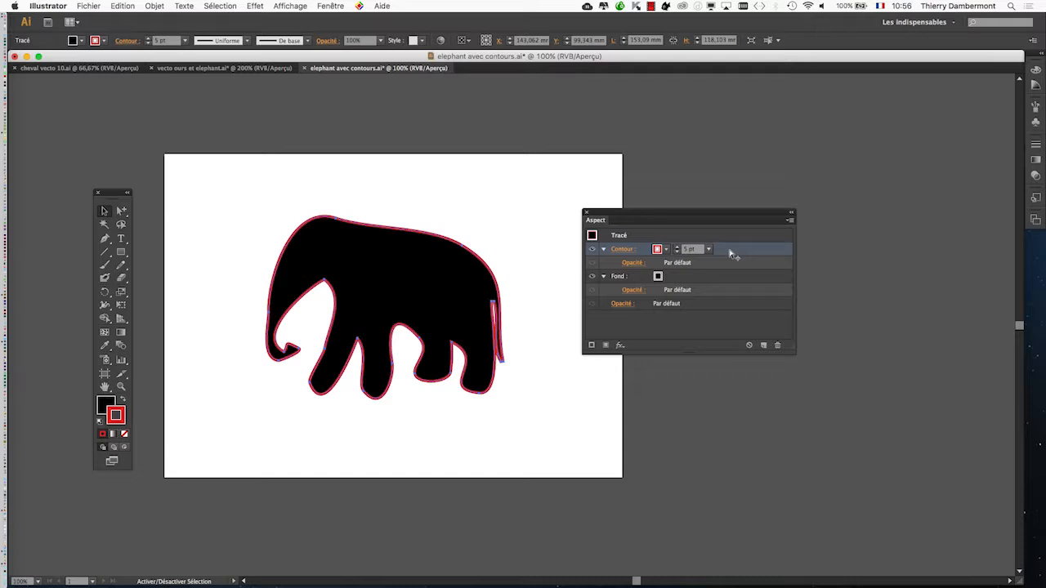
key(v)
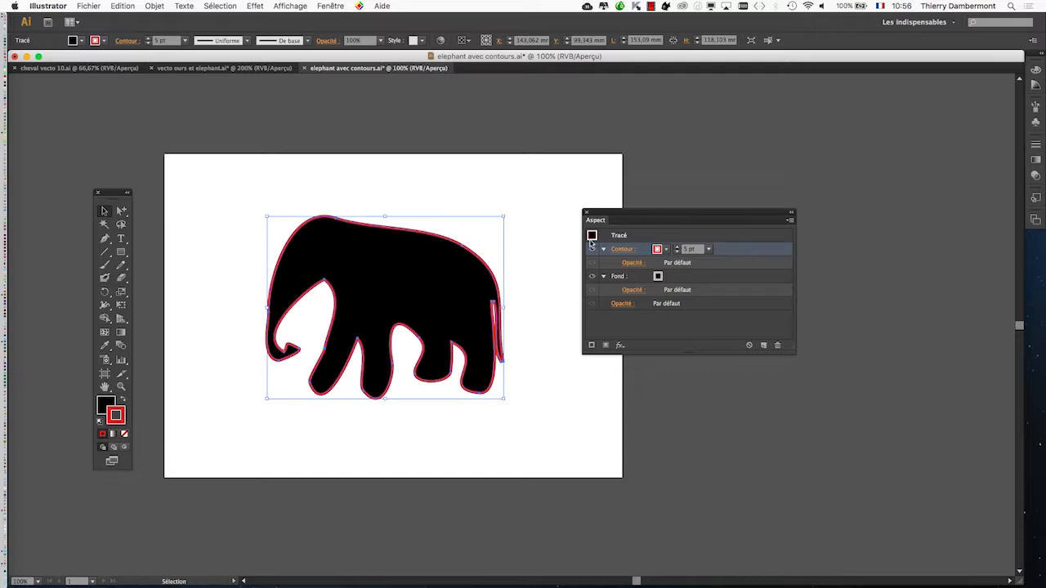
drag(607, 219, 569, 204)
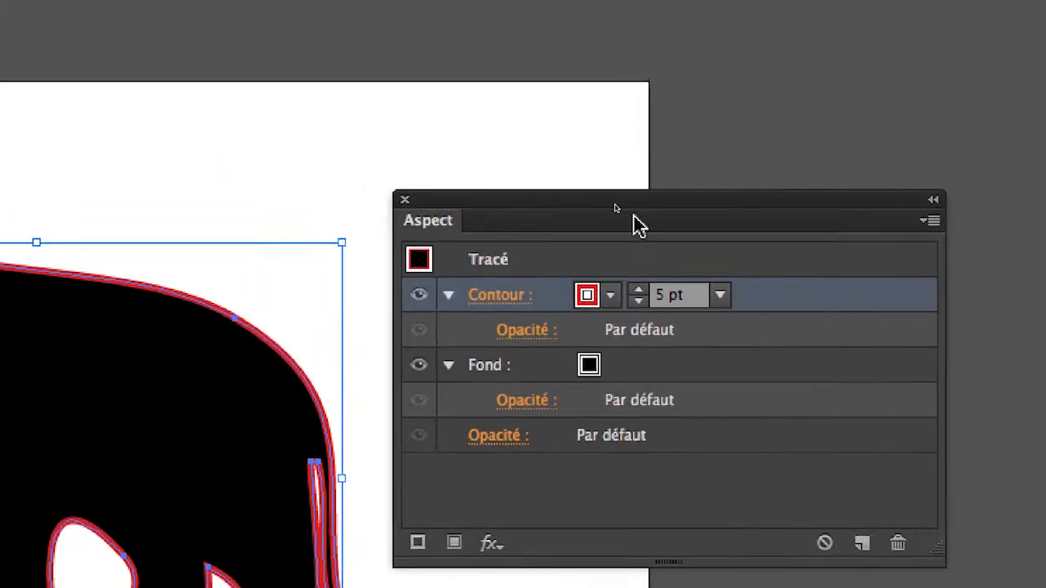
drag(482, 126, 469, 78)
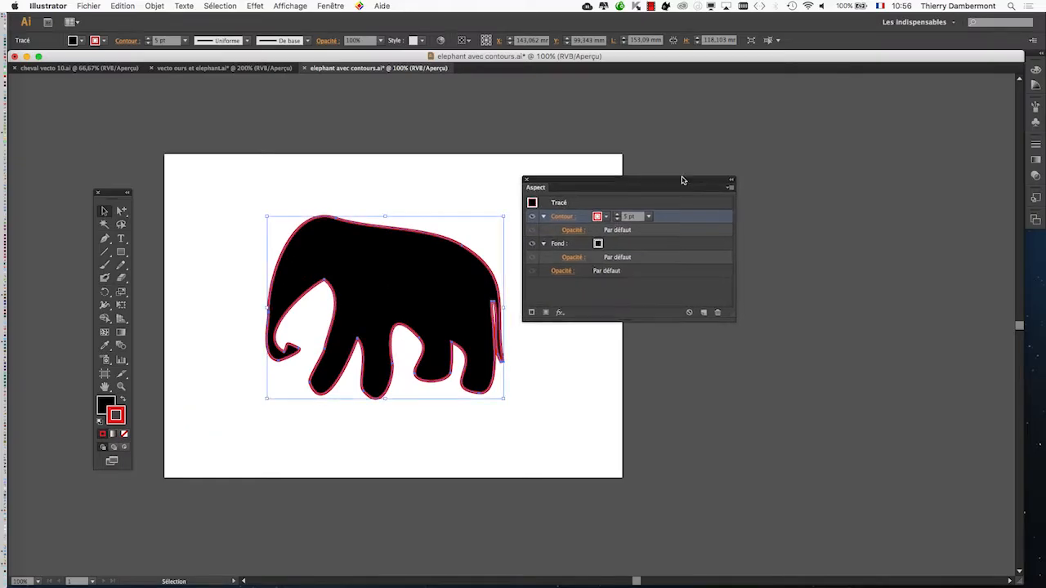
drag(684, 179, 724, 125)
Try a Transformation effect on the red contour with preview on and a horizontal displacement of -8,8194 mm, keeping the elephant in view.
click(249, 5)
mouse_move(278, 97)
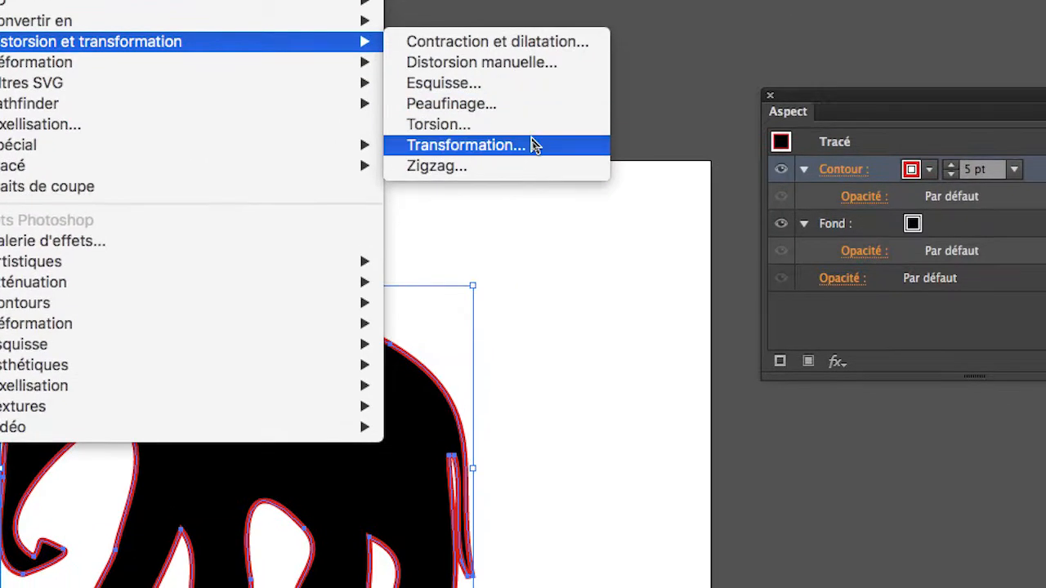
click(531, 145)
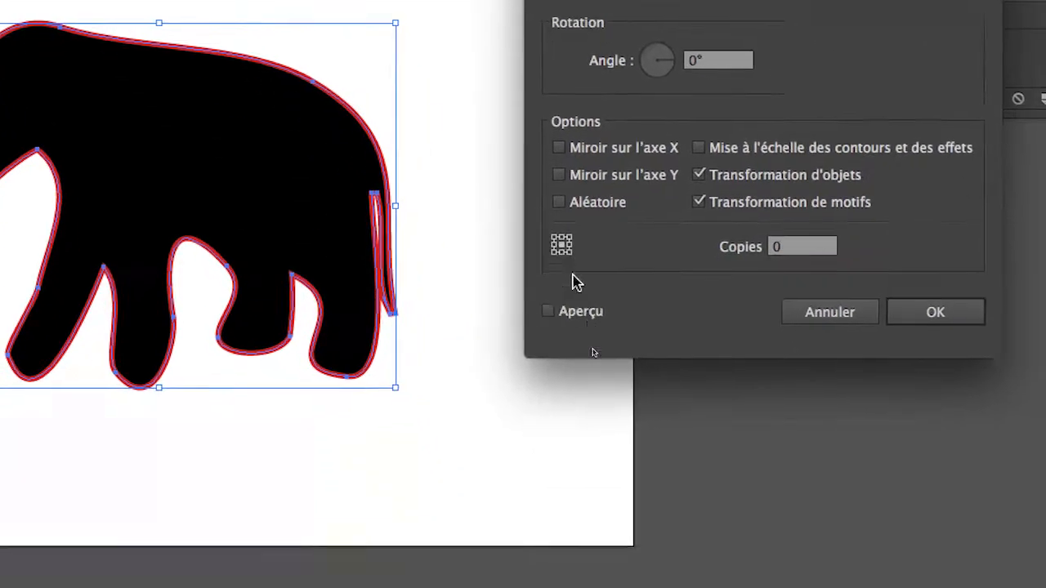
click(572, 289)
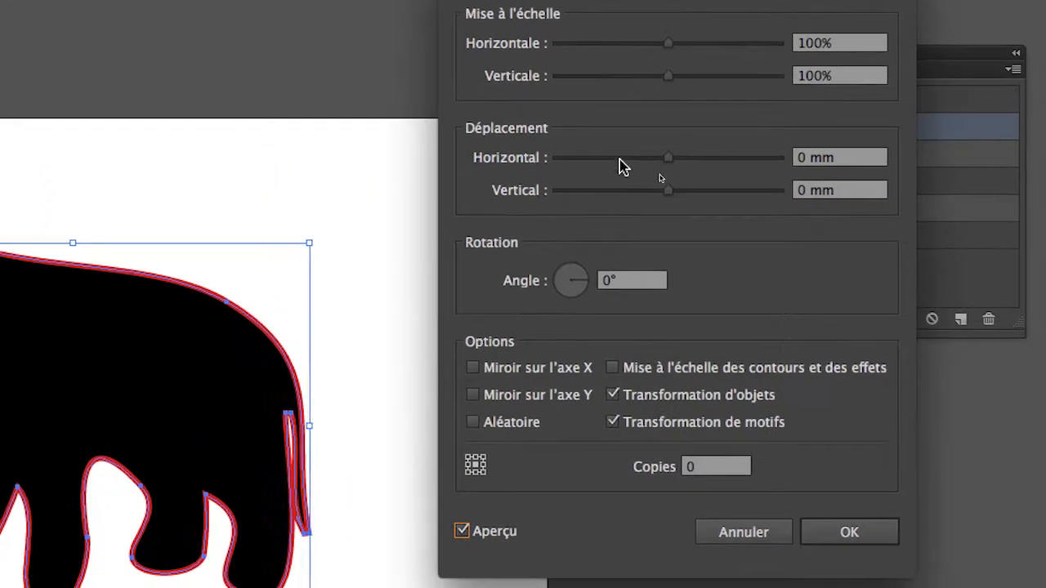
click(687, 136)
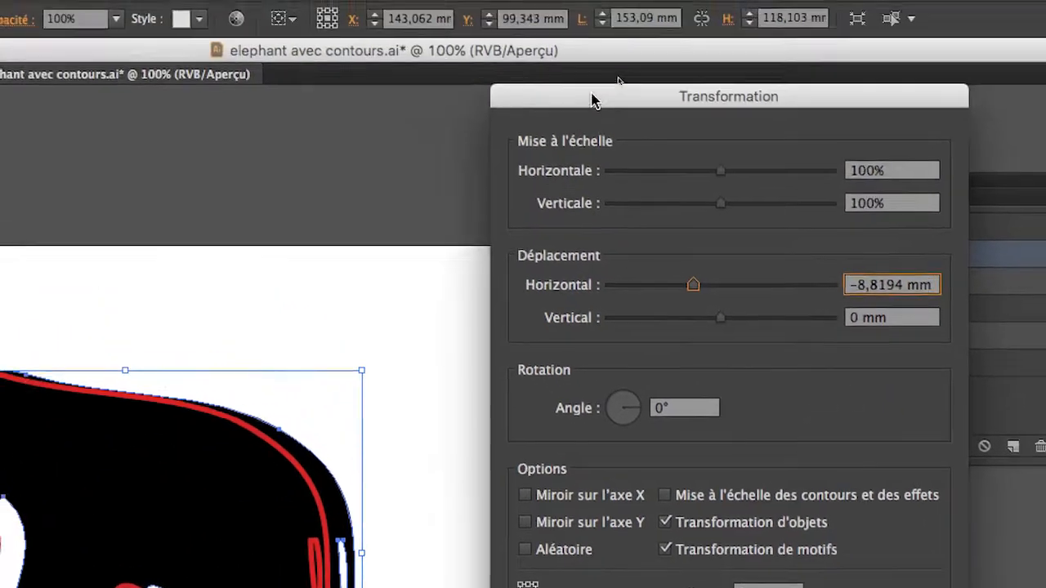
drag(595, 98, 169, 82)
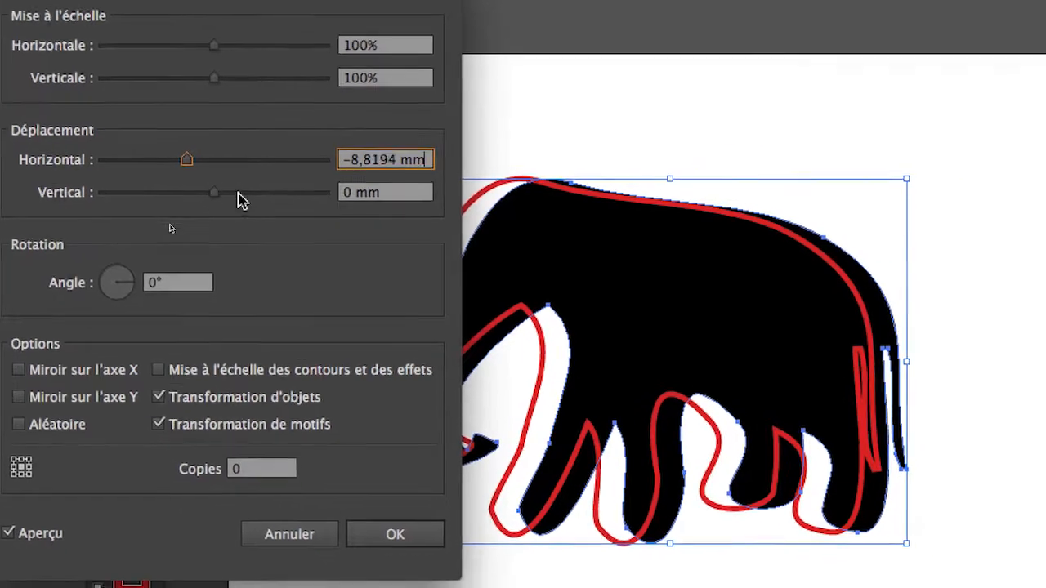
Try several horizontal and vertical displacements of the contour in the previewed Transformation effect and cancel it.
drag(229, 193, 204, 193)
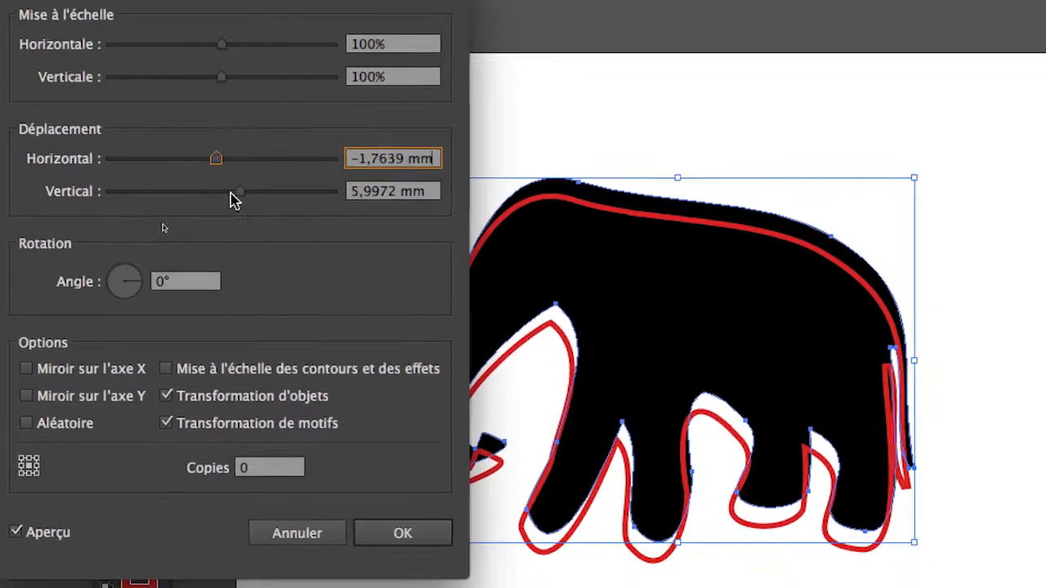
drag(237, 181, 240, 181)
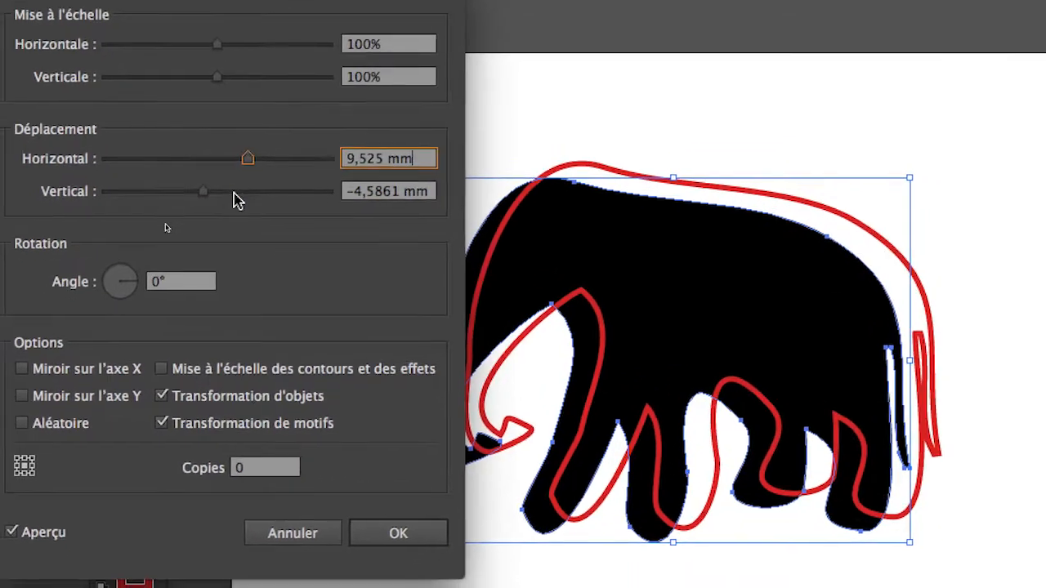
click(227, 215)
click(200, 215)
click(226, 183)
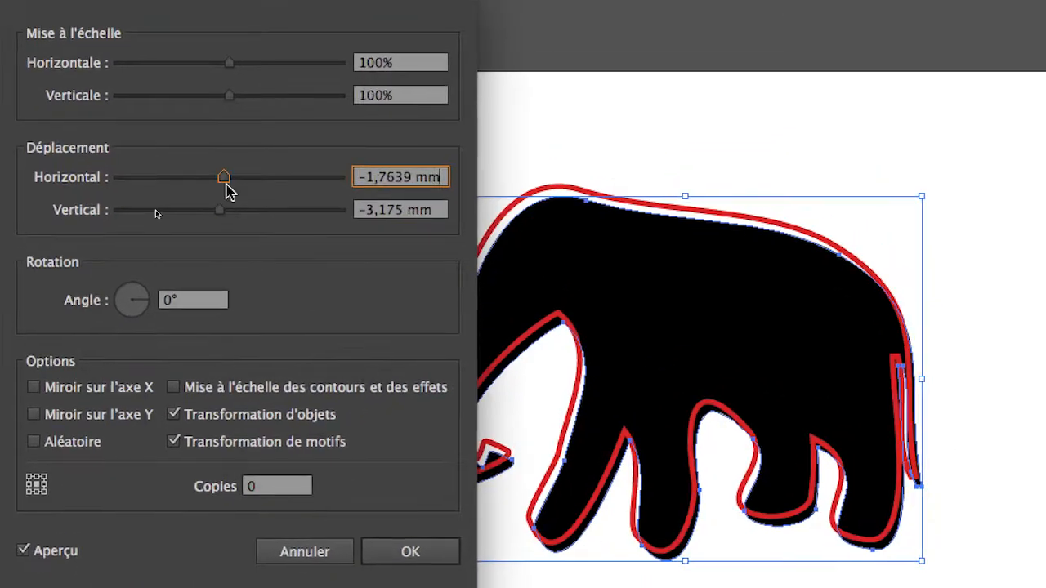
click(232, 215)
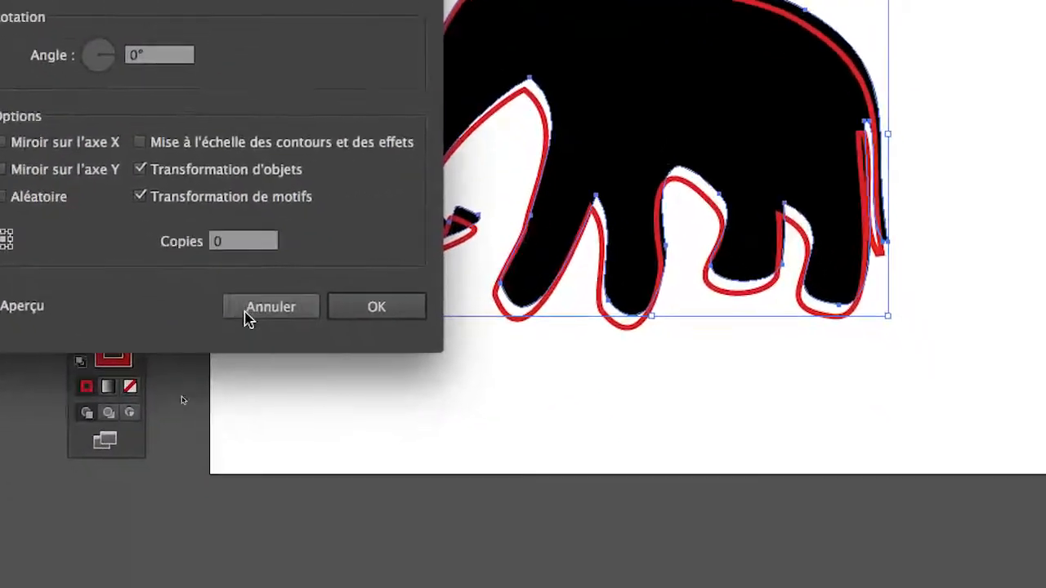
click(290, 516)
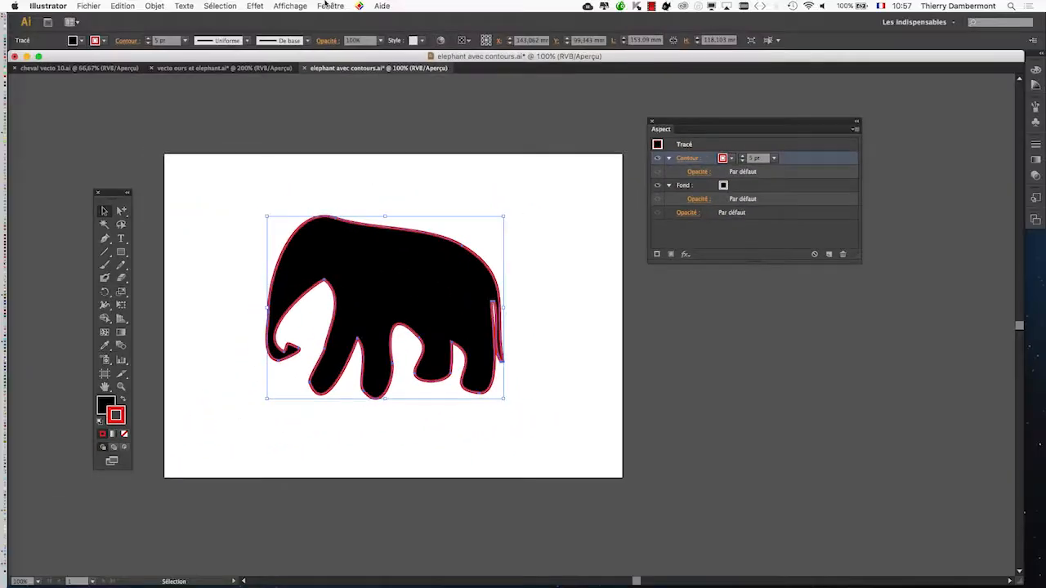
Apply a Transformation effect shifting the red contour horizontally by -7,7611 mm, and delete that effect from the contour.
click(255, 5)
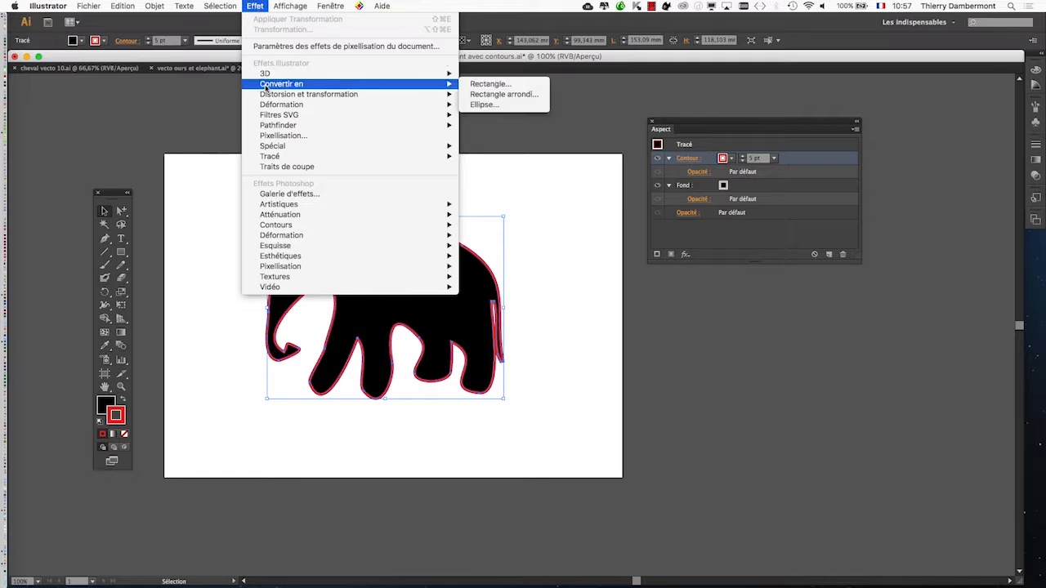
click(500, 145)
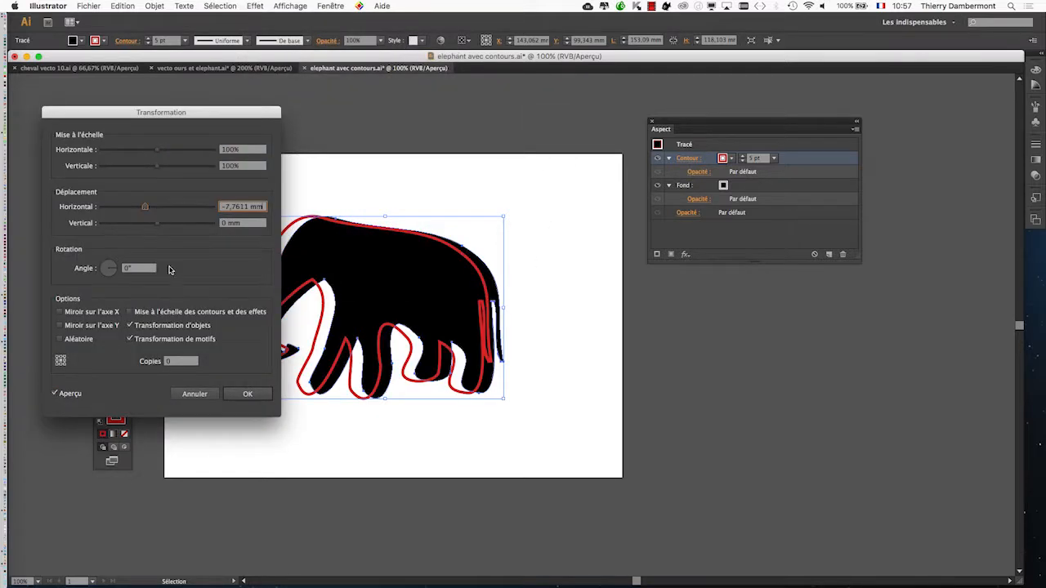
click(247, 394)
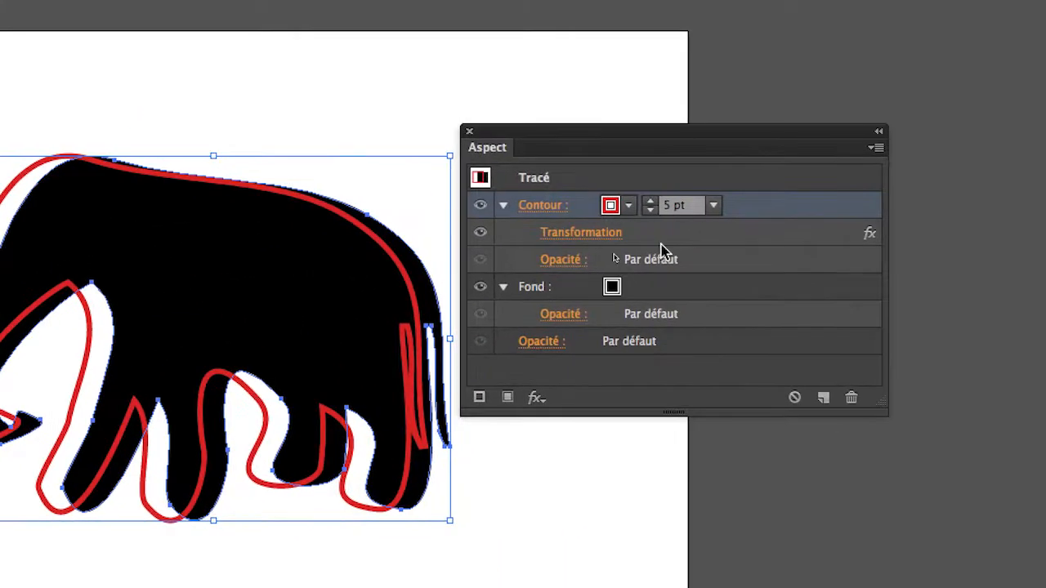
drag(661, 244, 853, 391)
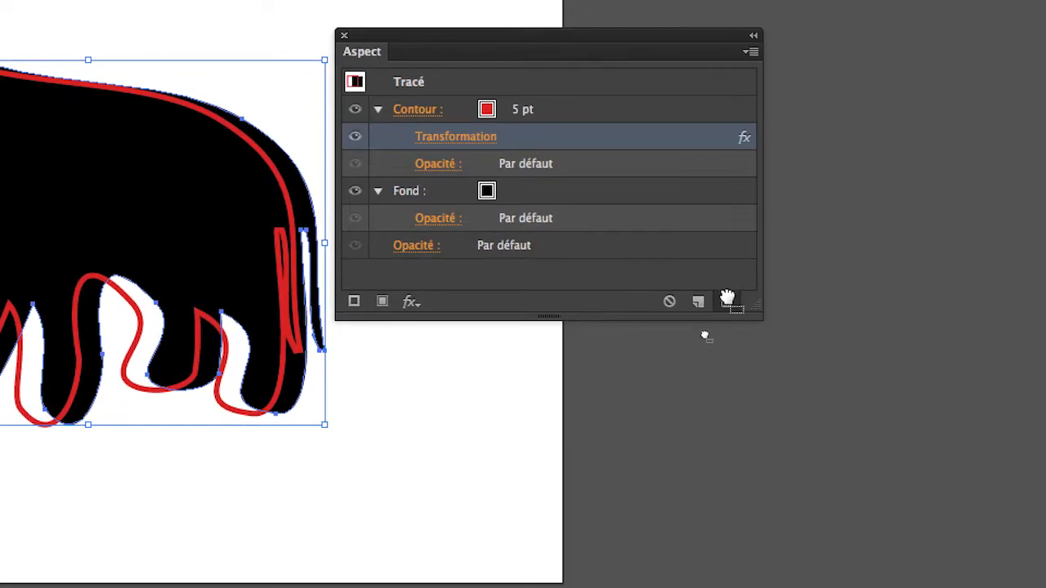
drag(727, 299, 728, 301)
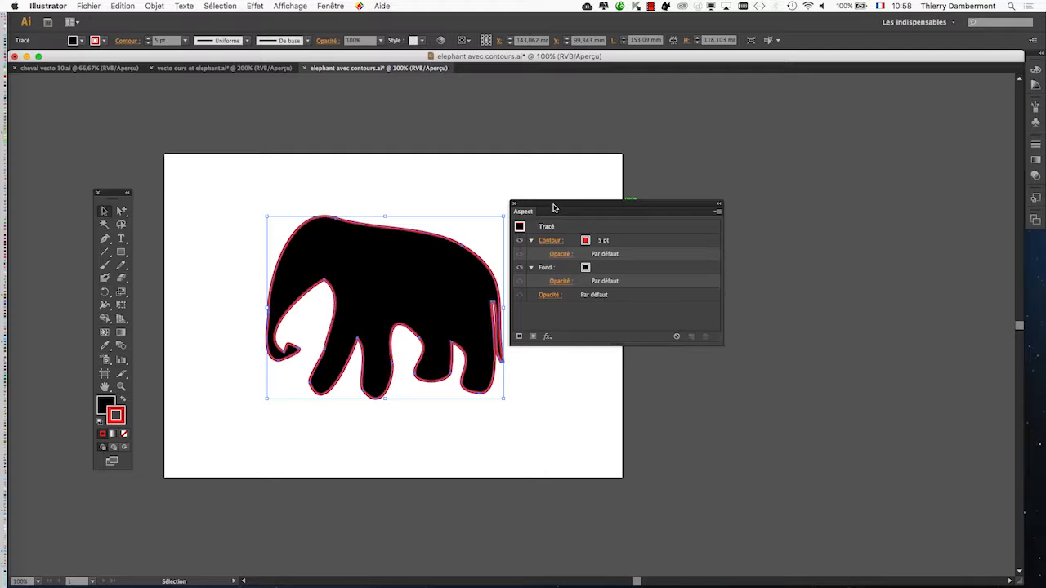
Move the Appearance panel back near the elephant and make the path's red contour the active attribute.
drag(553, 209, 575, 200)
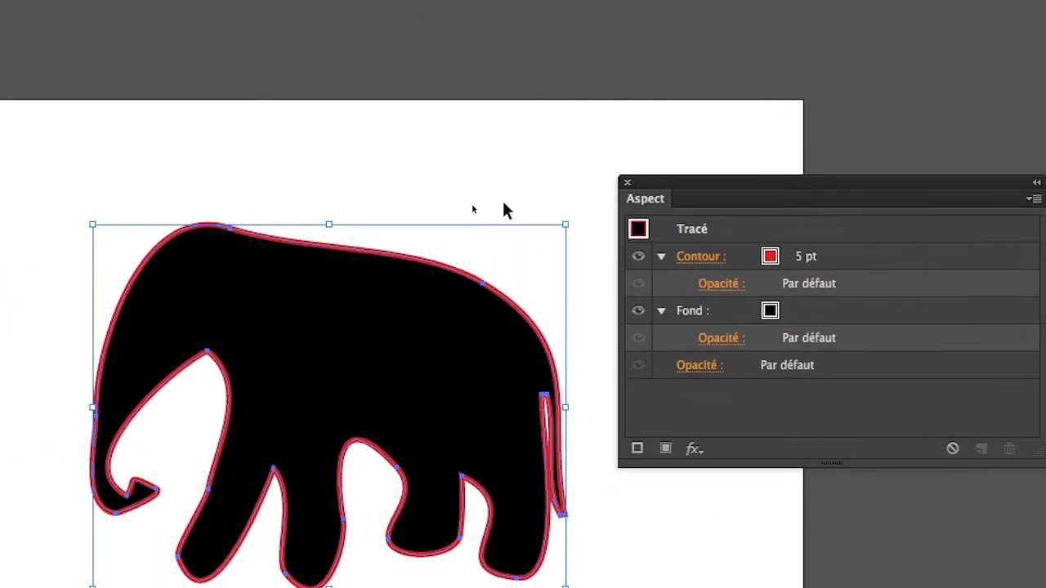
click(504, 205)
click(447, 317)
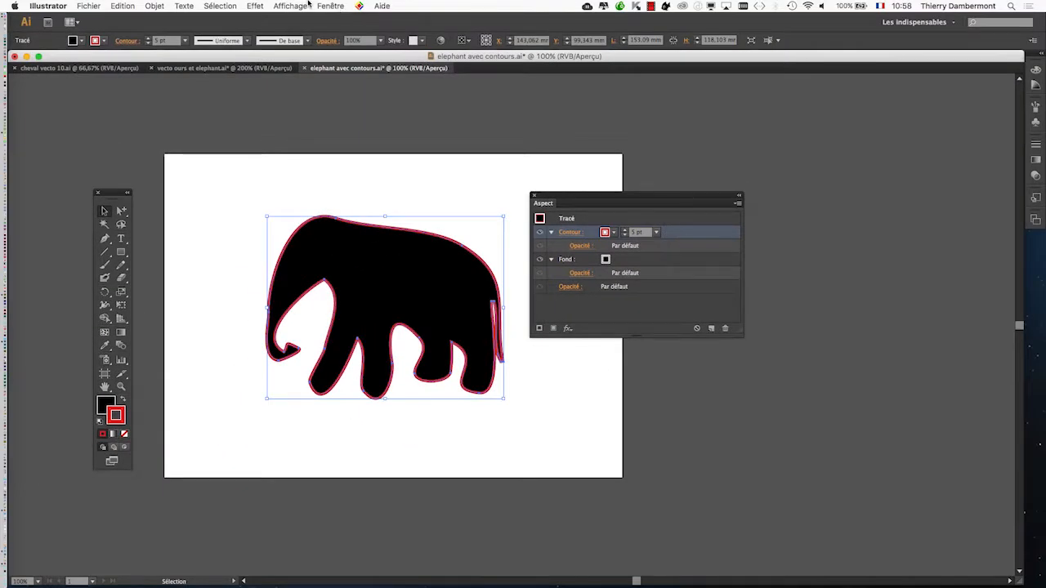
Start a Décalage path effect on the red contour with preview on, placing its dialog clear of the elephant.
click(256, 5)
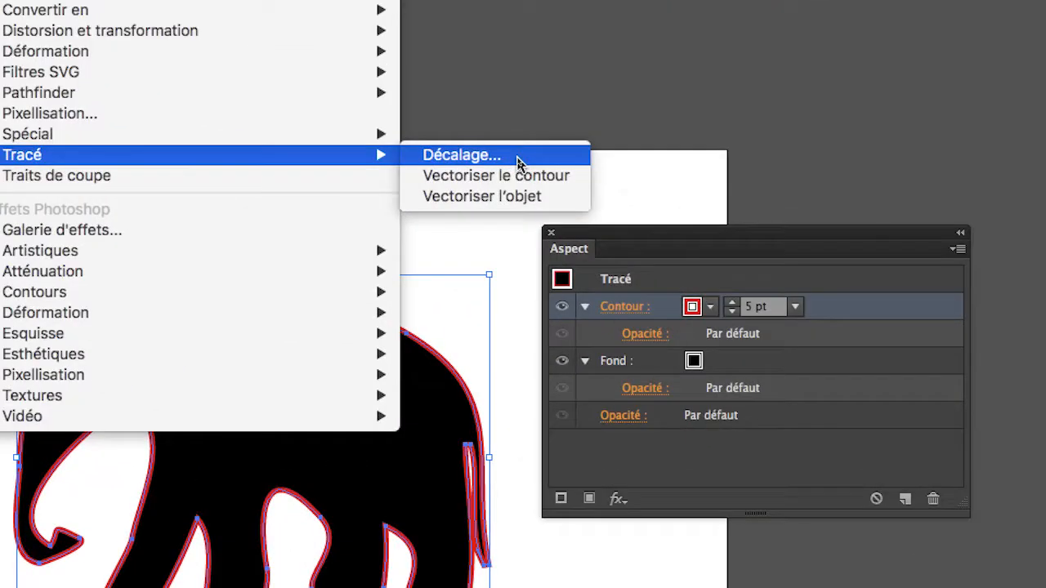
click(517, 163)
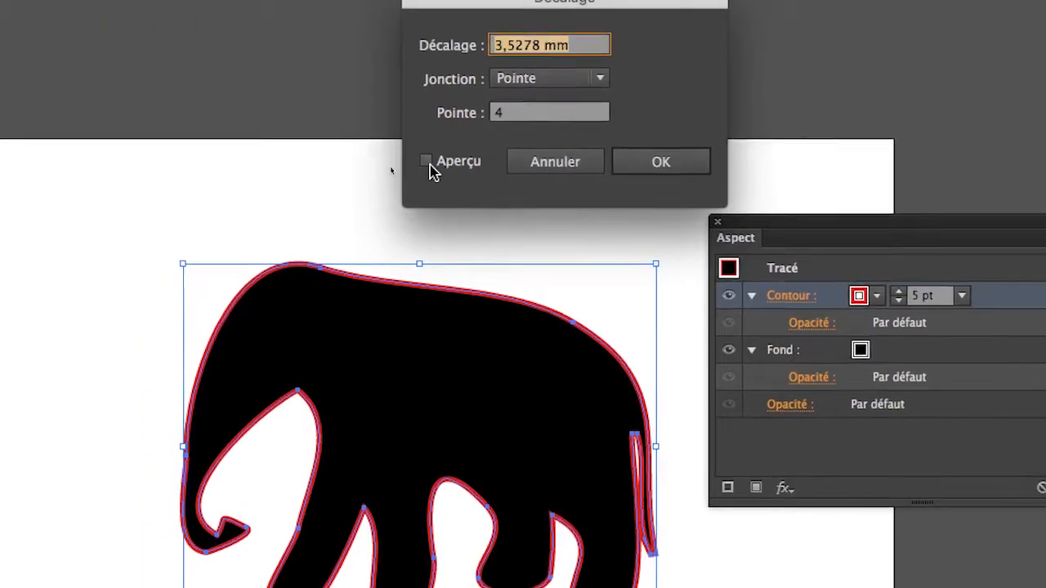
click(370, 168)
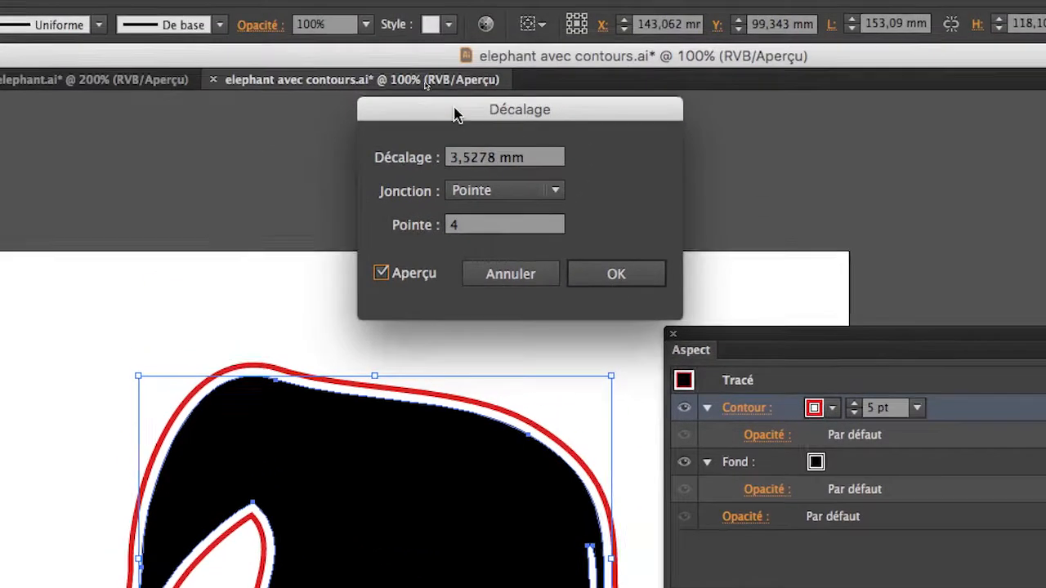
drag(456, 53, 4, 243)
drag(298, 179, 256, 234)
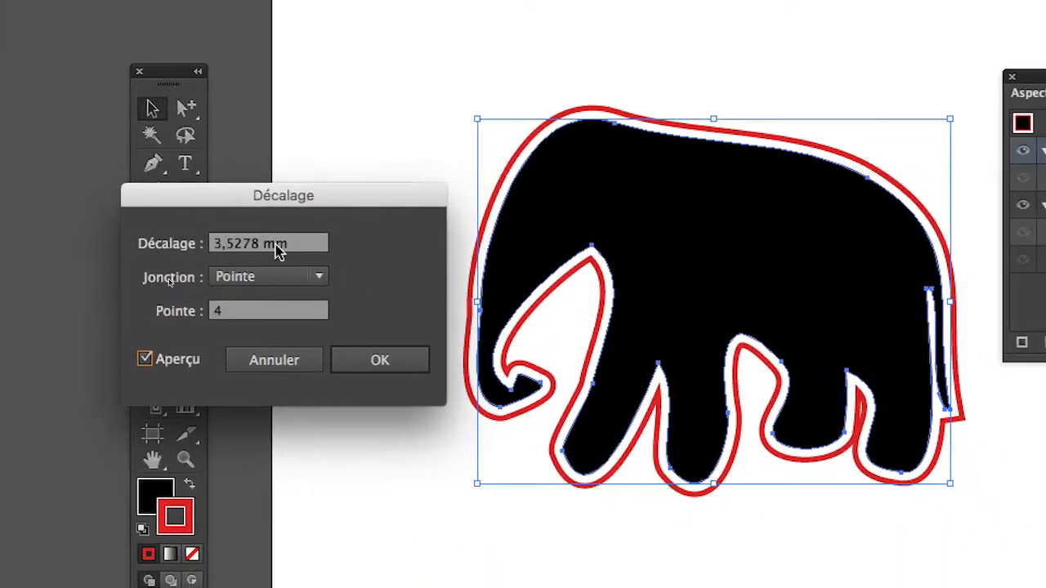
Preview offsets of 10 and 2 mm for the red contour, and apply the Décalage effect at 3 mm.
click(257, 248)
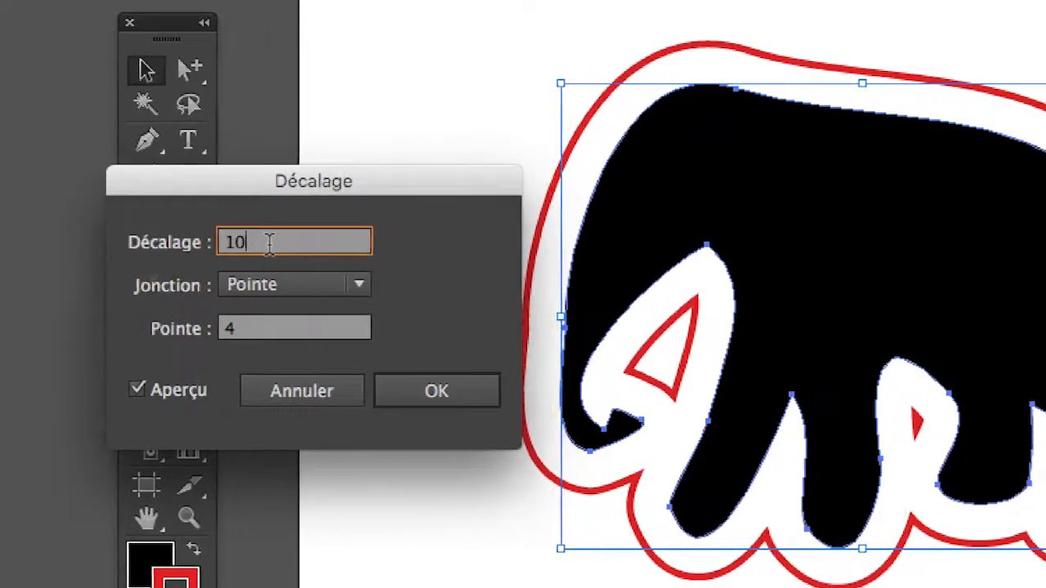
drag(269, 243, 223, 241)
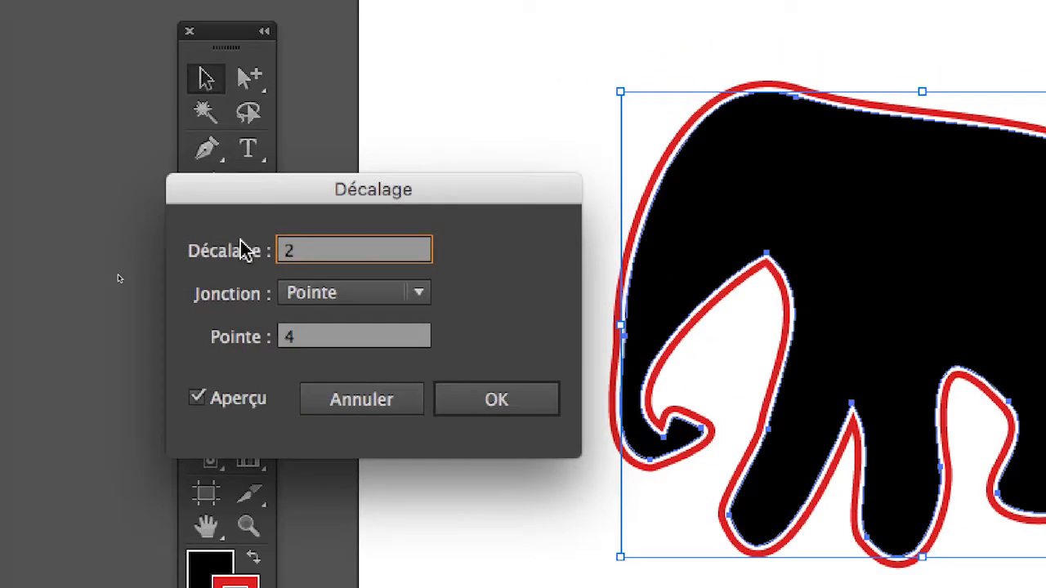
drag(282, 248, 247, 245)
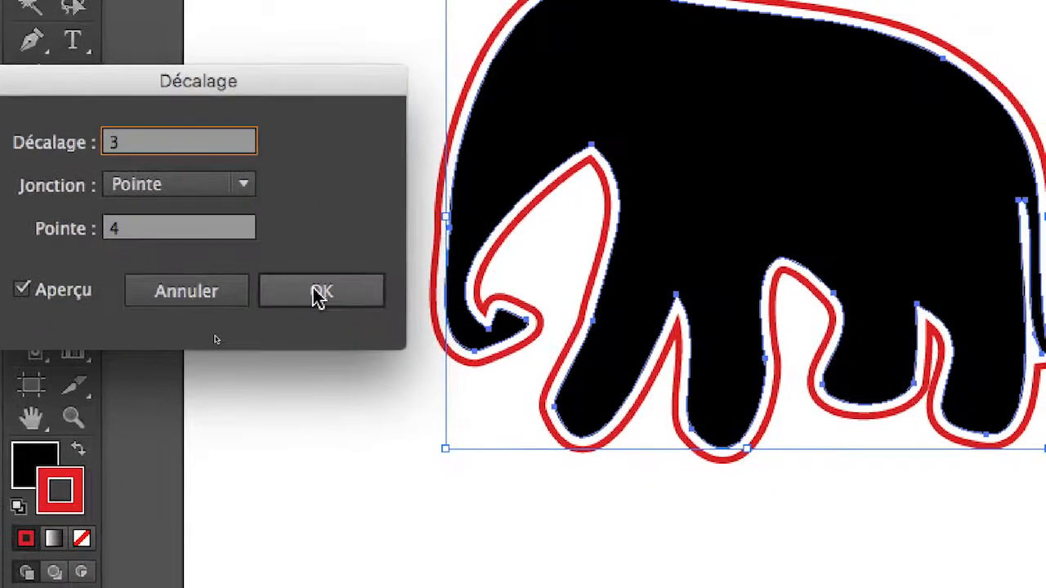
click(472, 368)
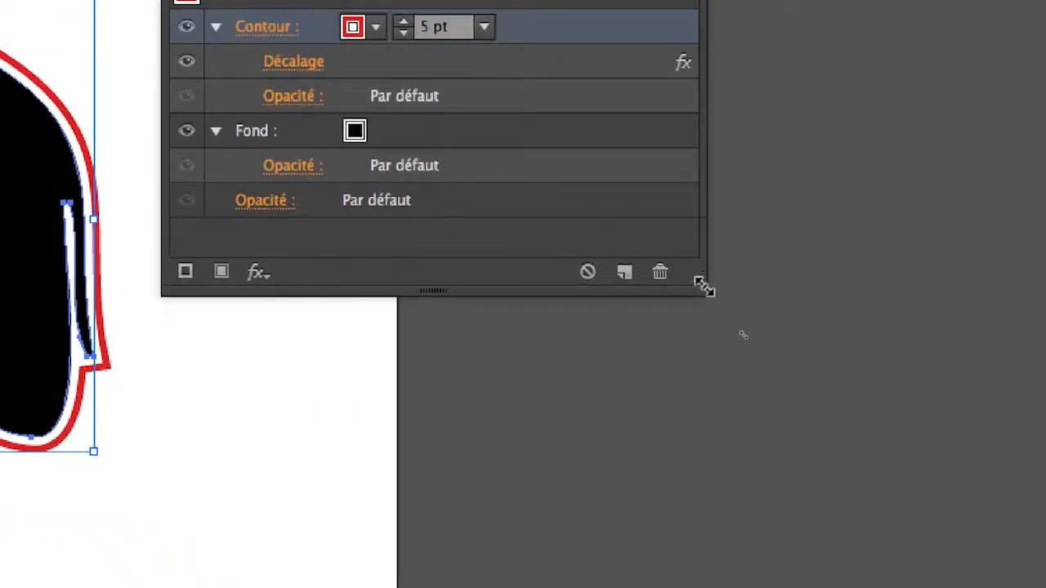
Enlarge the Appearance panel and delete the Décalage effect from the red contour.
drag(704, 286, 708, 407)
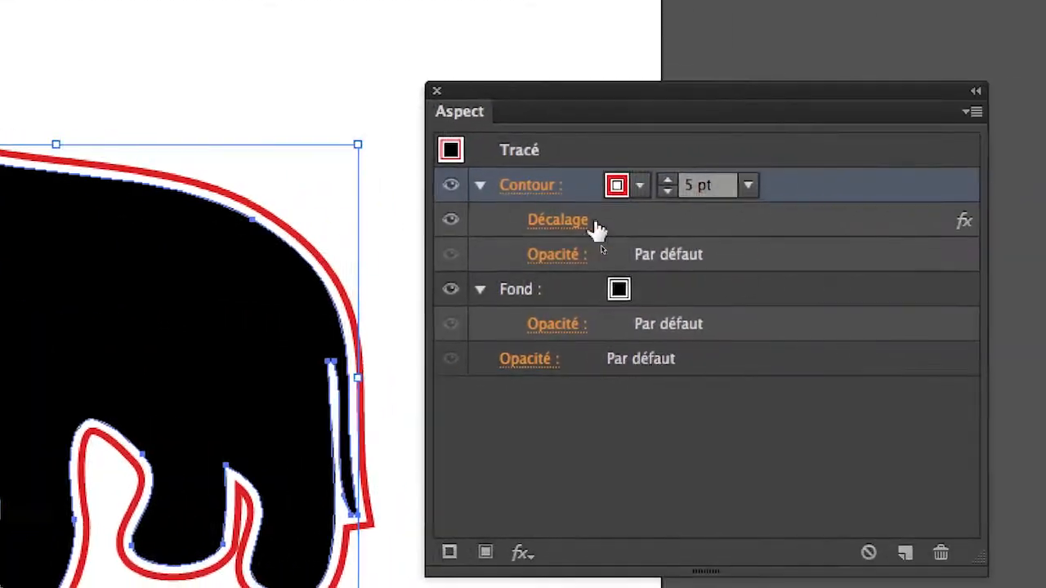
drag(597, 230, 940, 552)
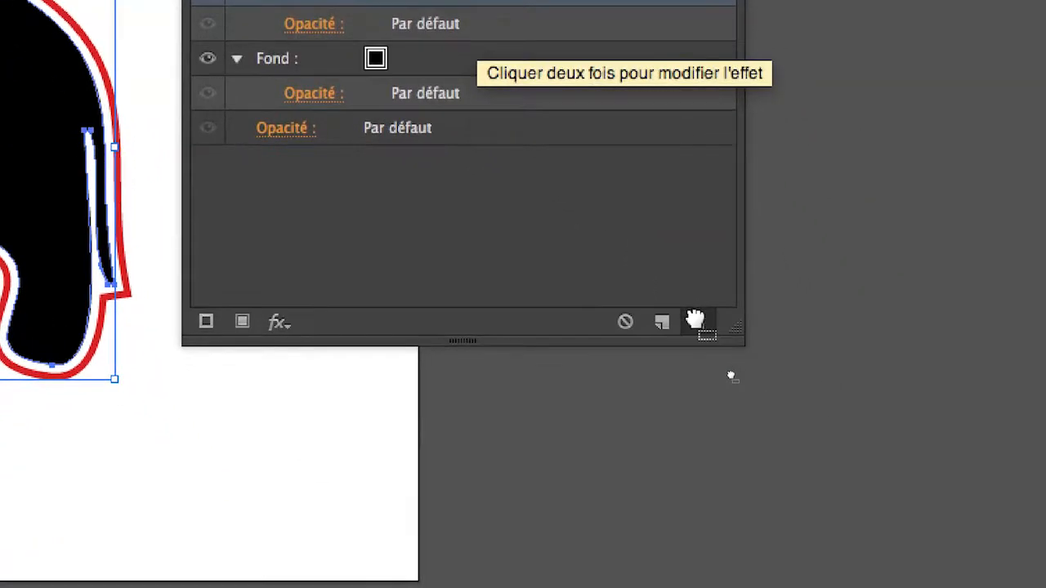
drag(694, 319, 695, 320)
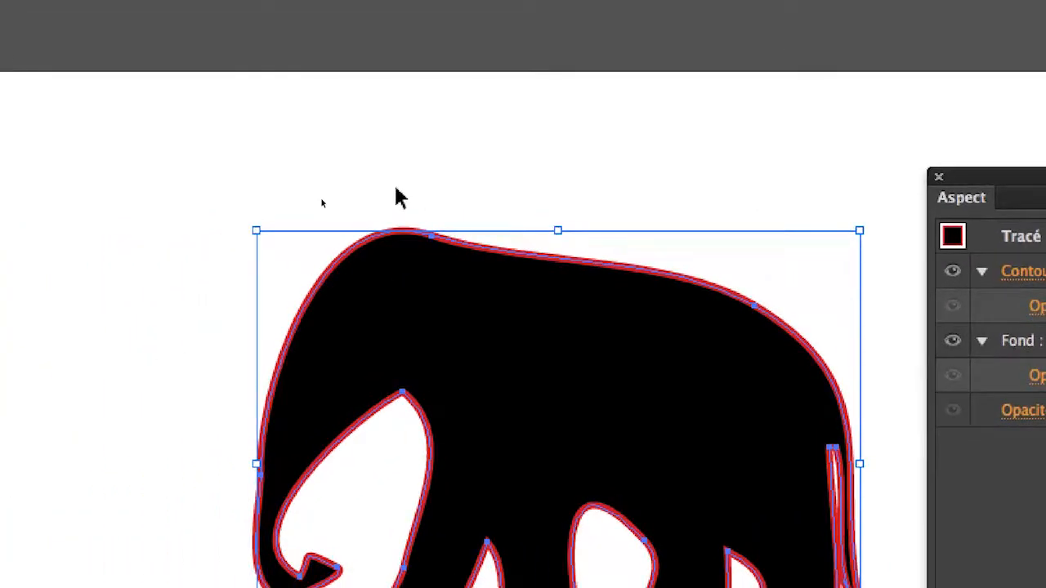
Deselect and reselect the elephant, and apply a 5 mm Décalage path effect to the whole path with preview on.
click(396, 198)
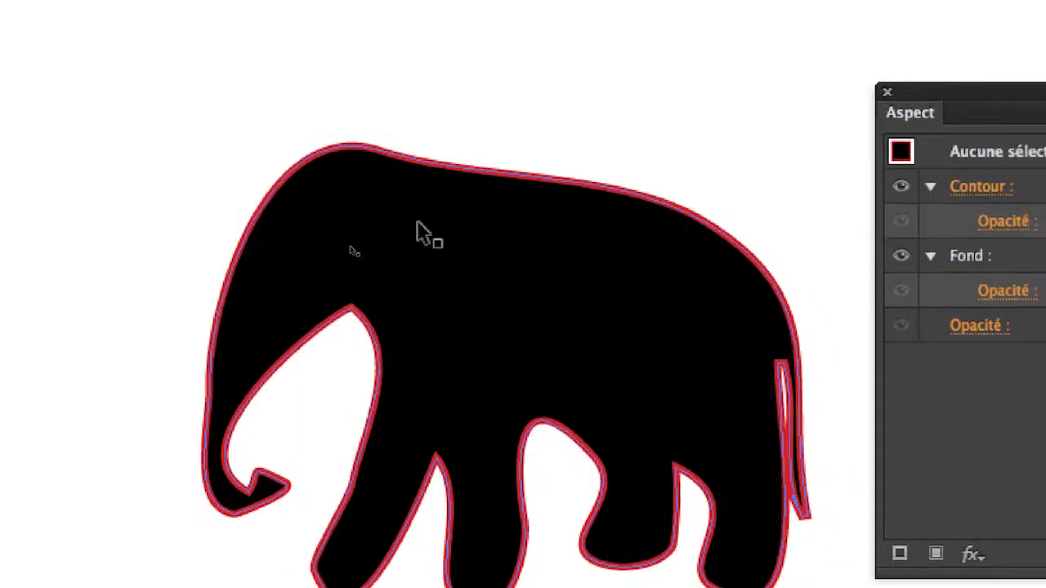
click(420, 224)
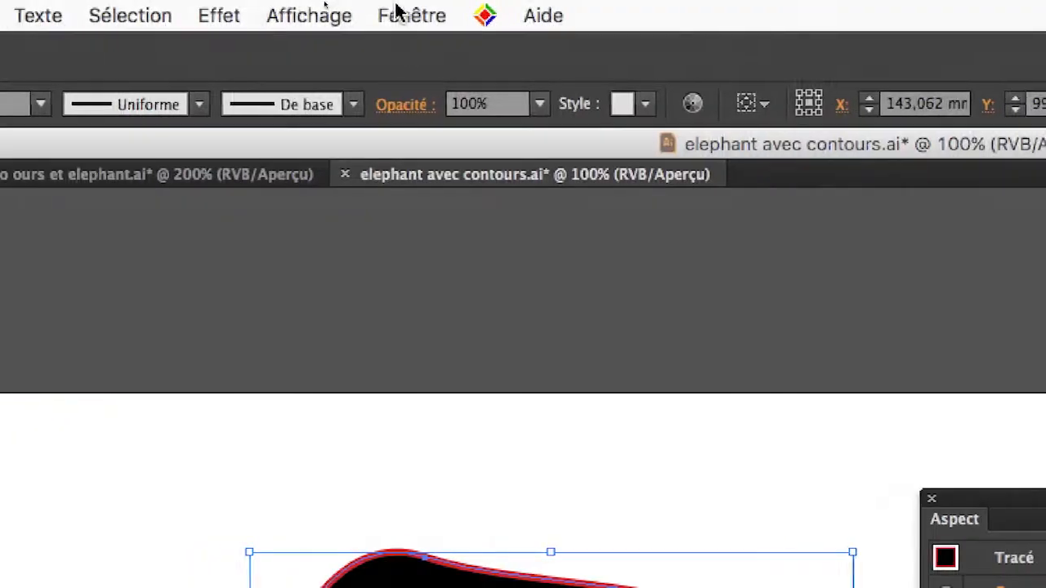
click(221, 15)
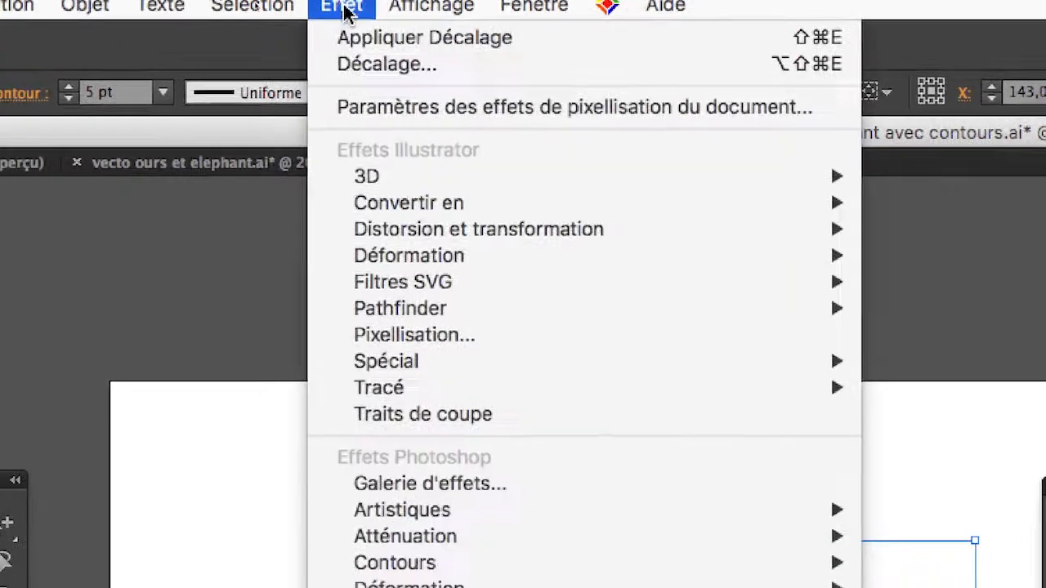
mouse_move(340, 387)
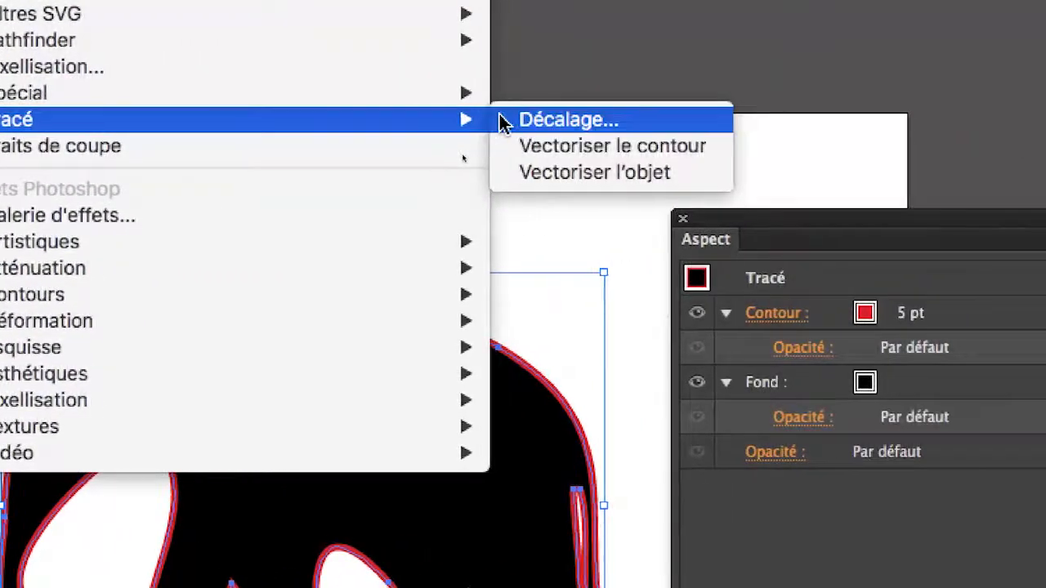
click(777, 120)
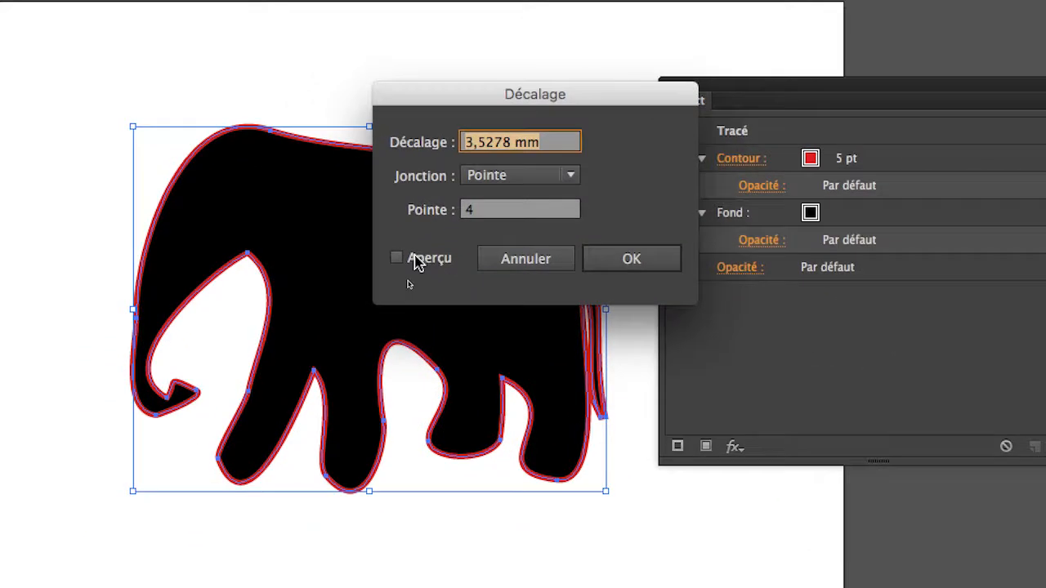
click(413, 281)
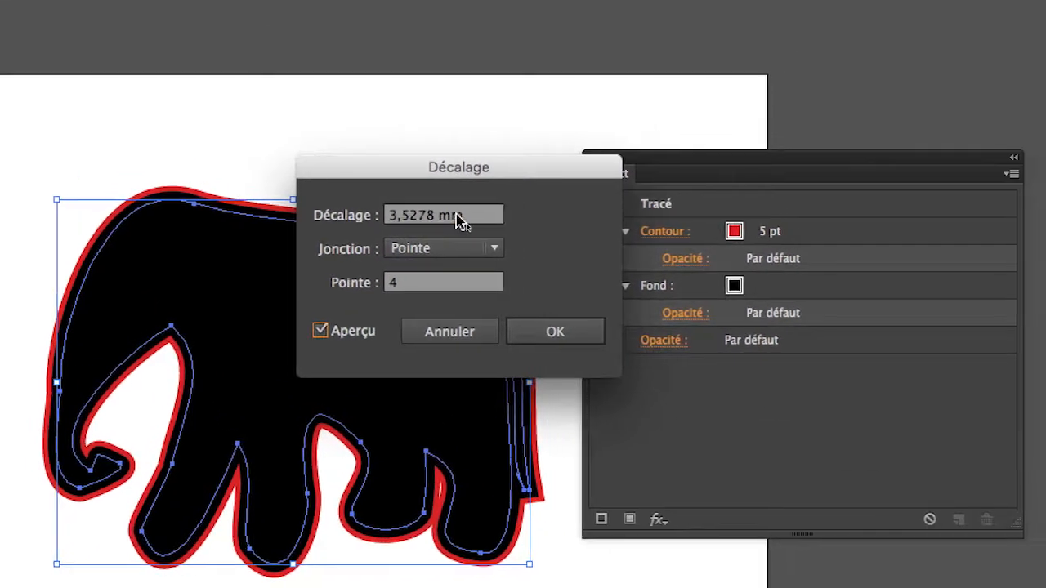
click(462, 217)
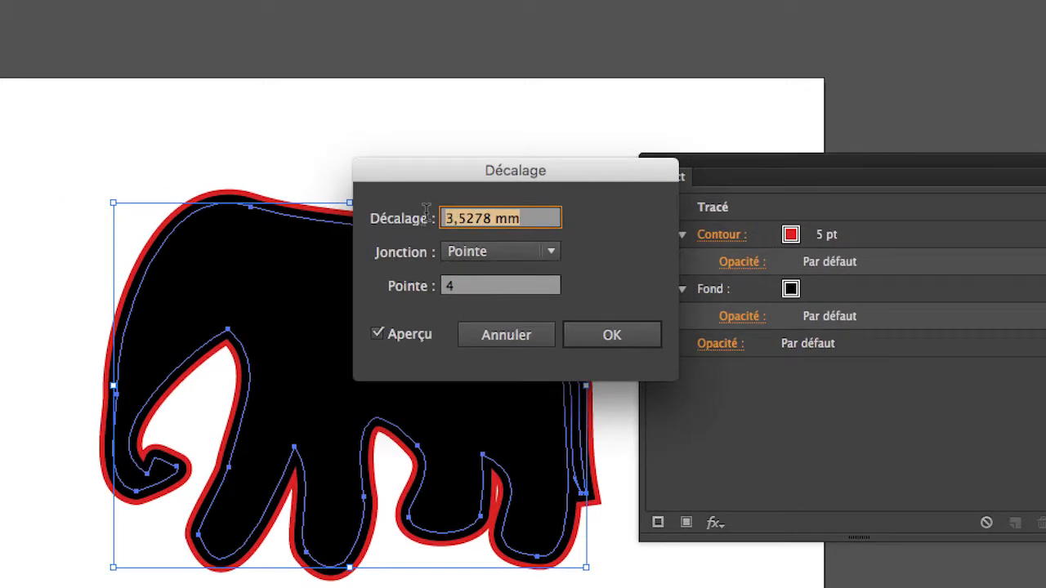
text(5)
click(612, 335)
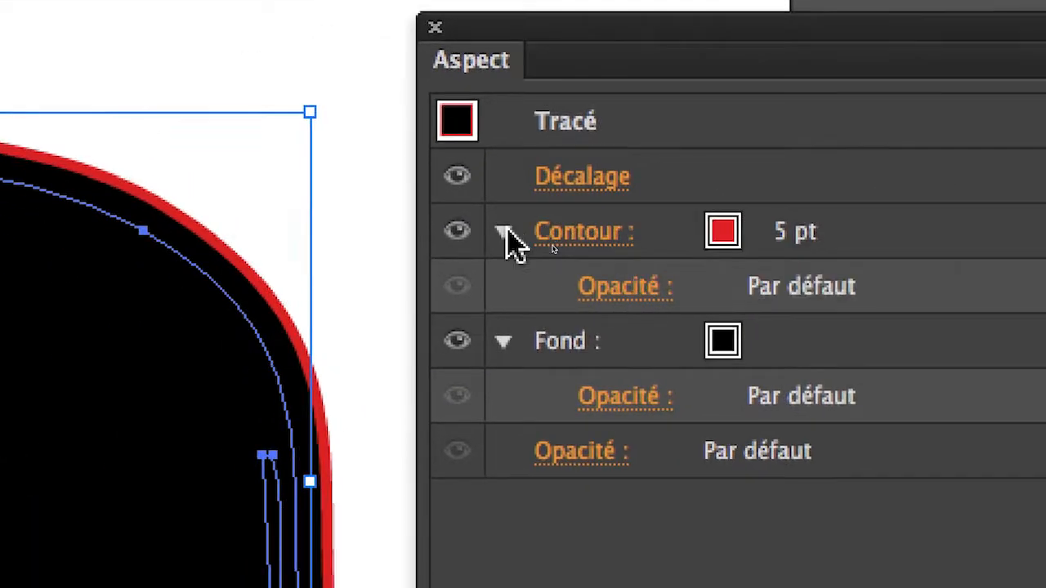
Collapse and re-expand the Contour and Fond attributes to check where the Décalage effect sits in the appearance stack.
click(504, 232)
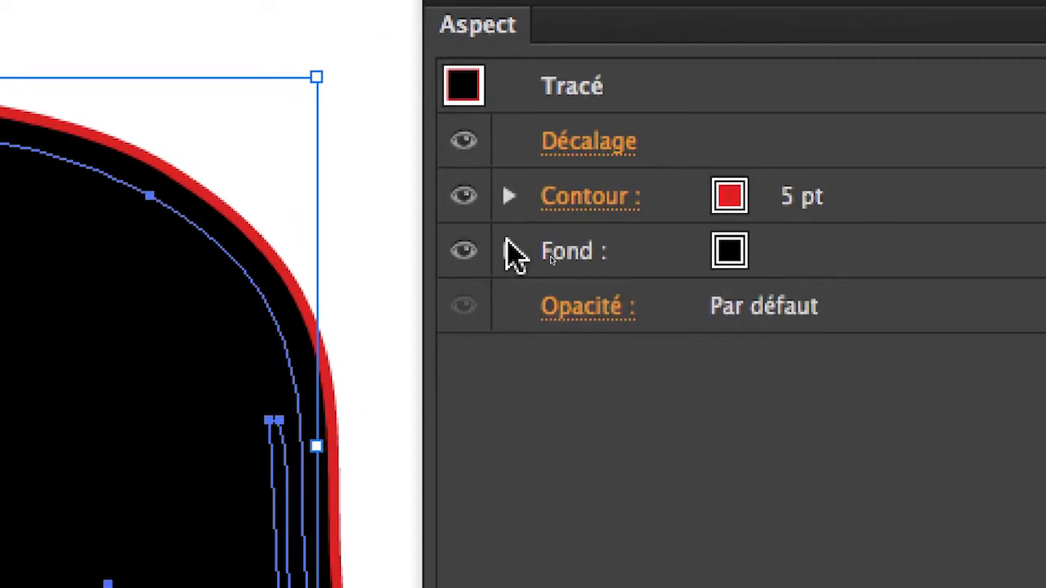
click(507, 249)
click(506, 194)
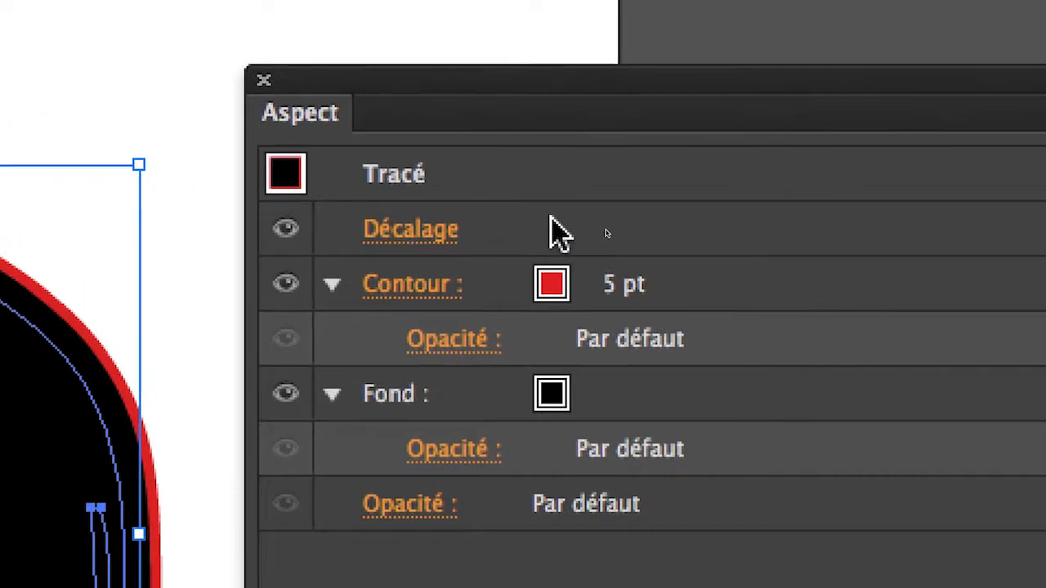
Move the Décalage effect from the whole path into the red Contour attribute.
click(442, 182)
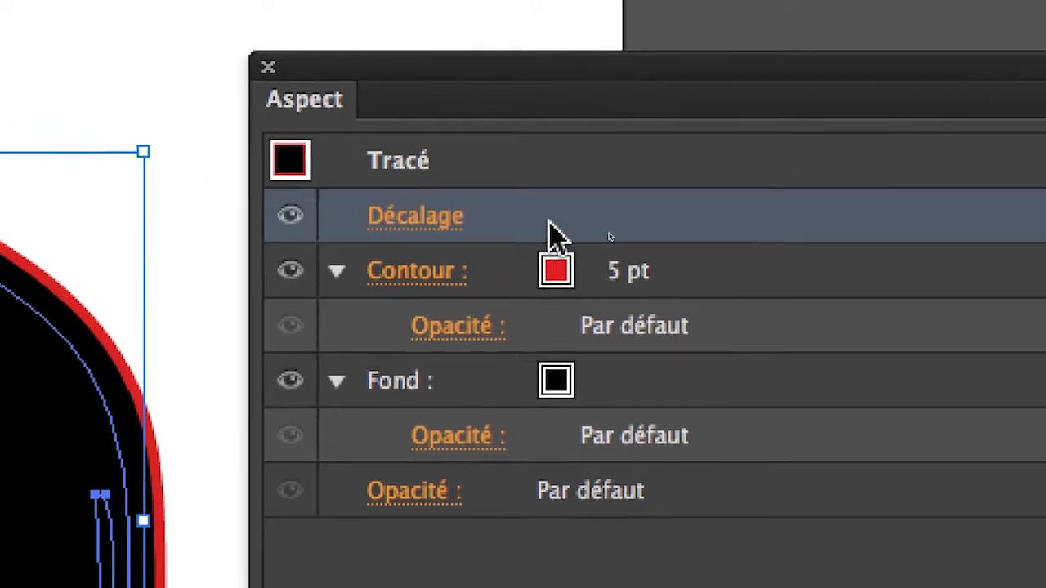
drag(556, 234, 511, 276)
drag(539, 238, 541, 235)
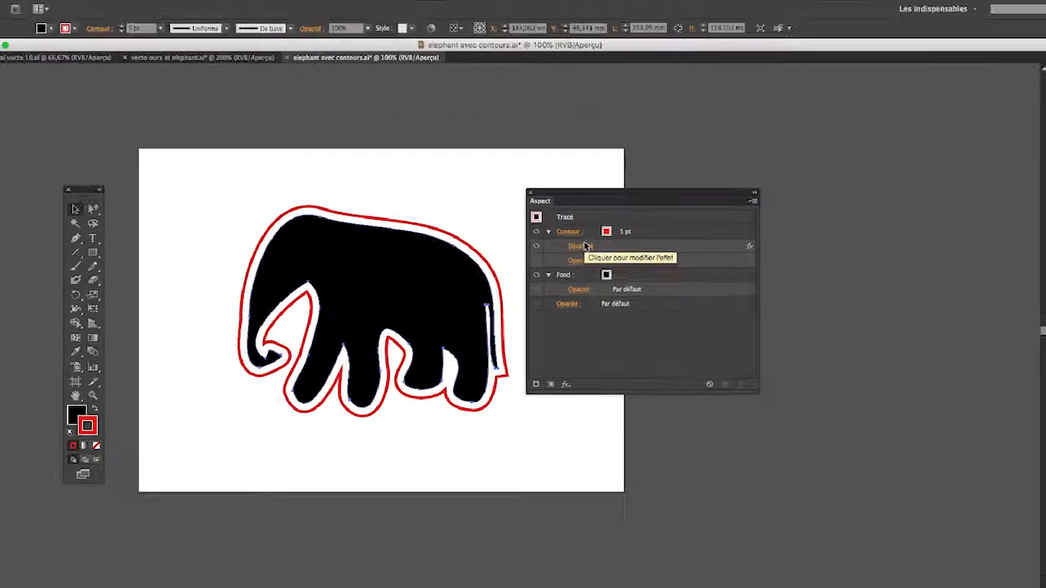
Set the contour's Décalage effect to 3 mm with preview on, and move the Appearance panel clear of the elephant.
scroll(490, 249, up, 3)
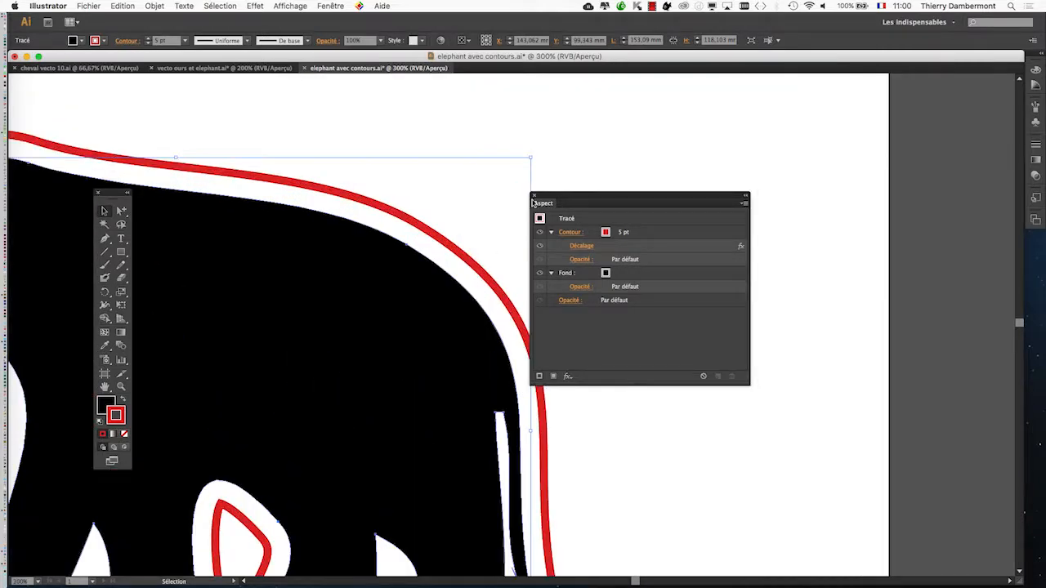
drag(569, 200, 729, 183)
drag(461, 279, 649, 214)
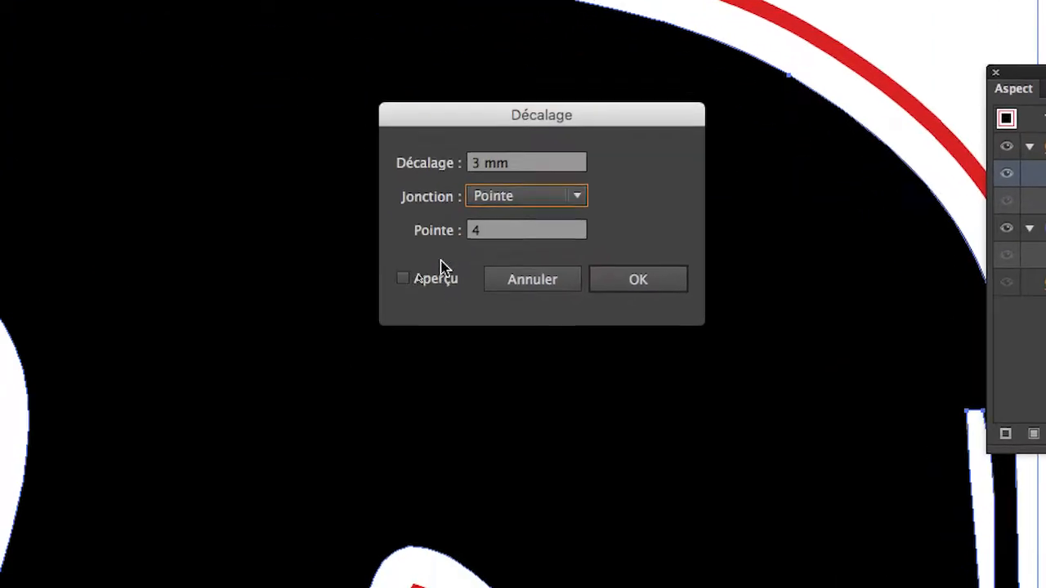
click(341, 327)
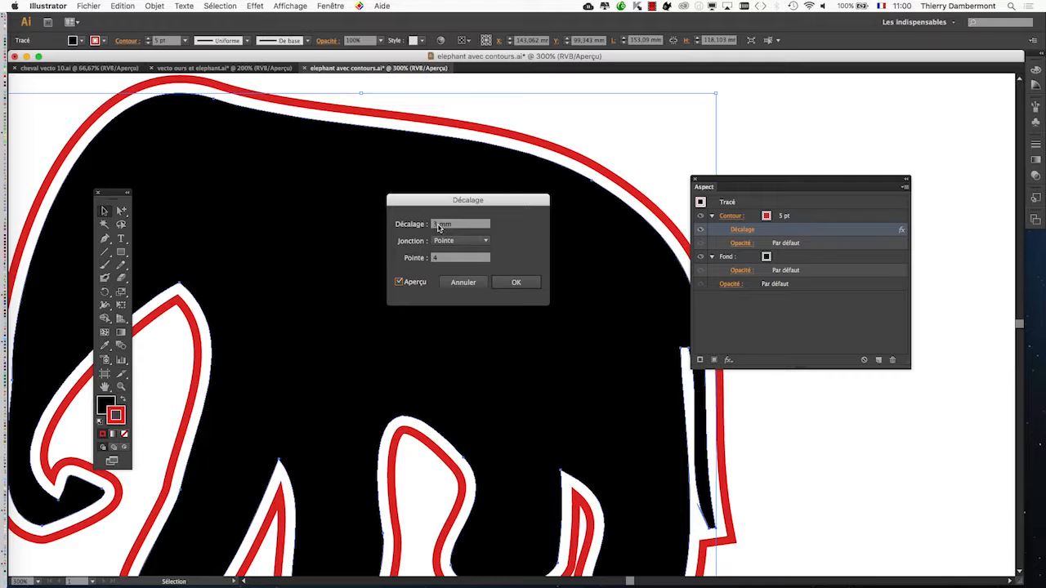
scroll(521, 292, down, 1)
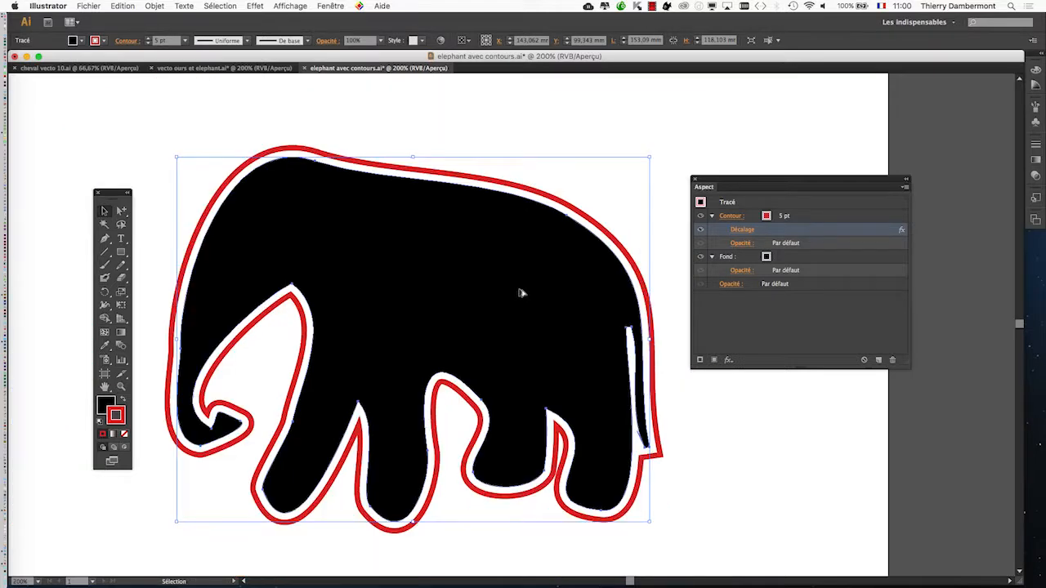
drag(735, 181, 777, 175)
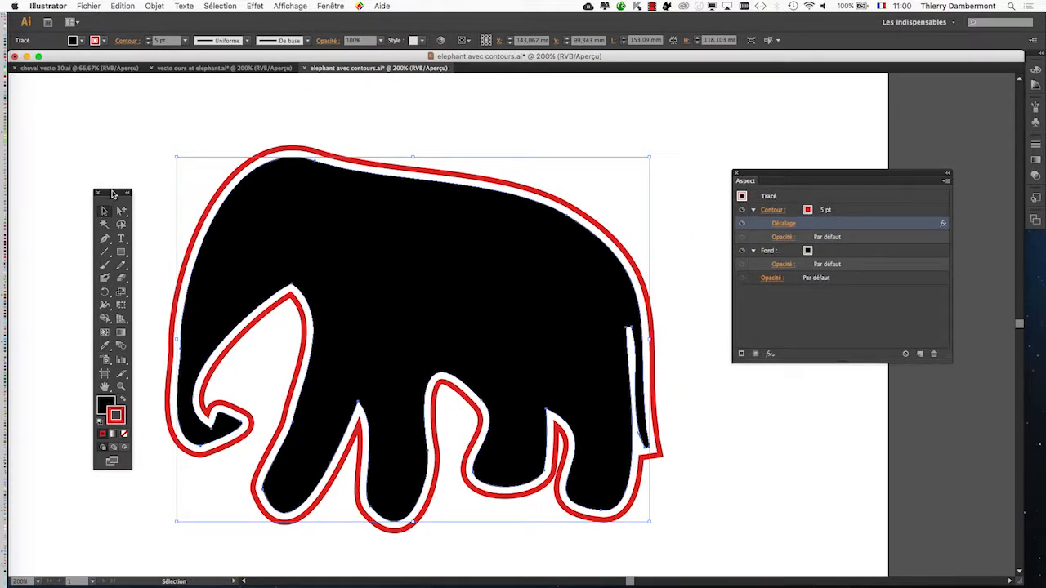